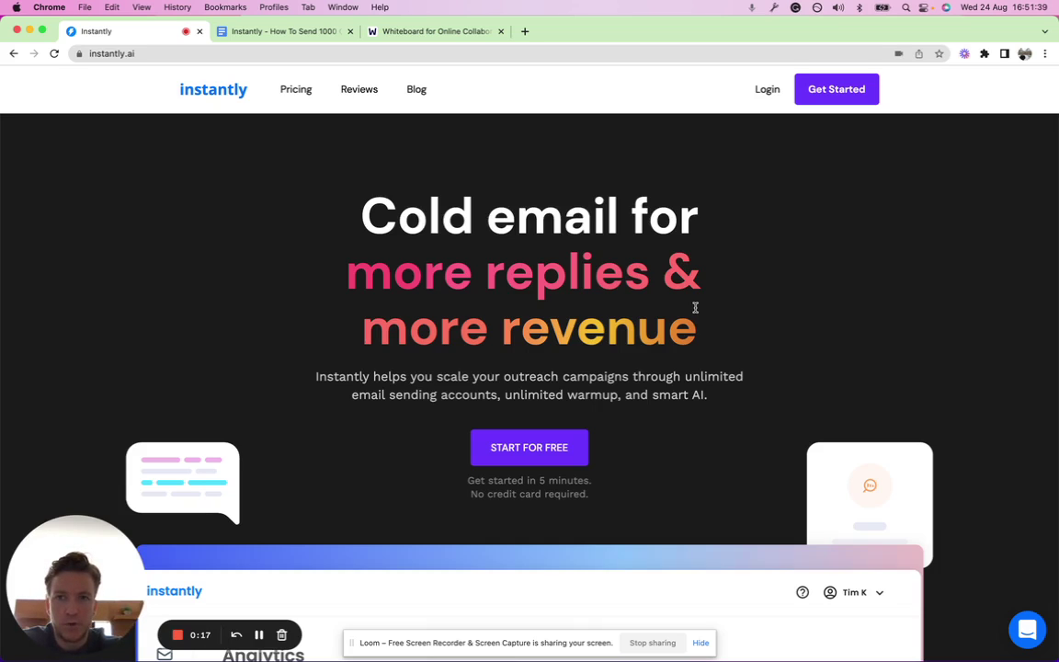
# - Bring up the 'Instantly - How To Send 1000 Cold Emails A Day' guide at its Buying Domains section
pyautogui.click(287, 31)
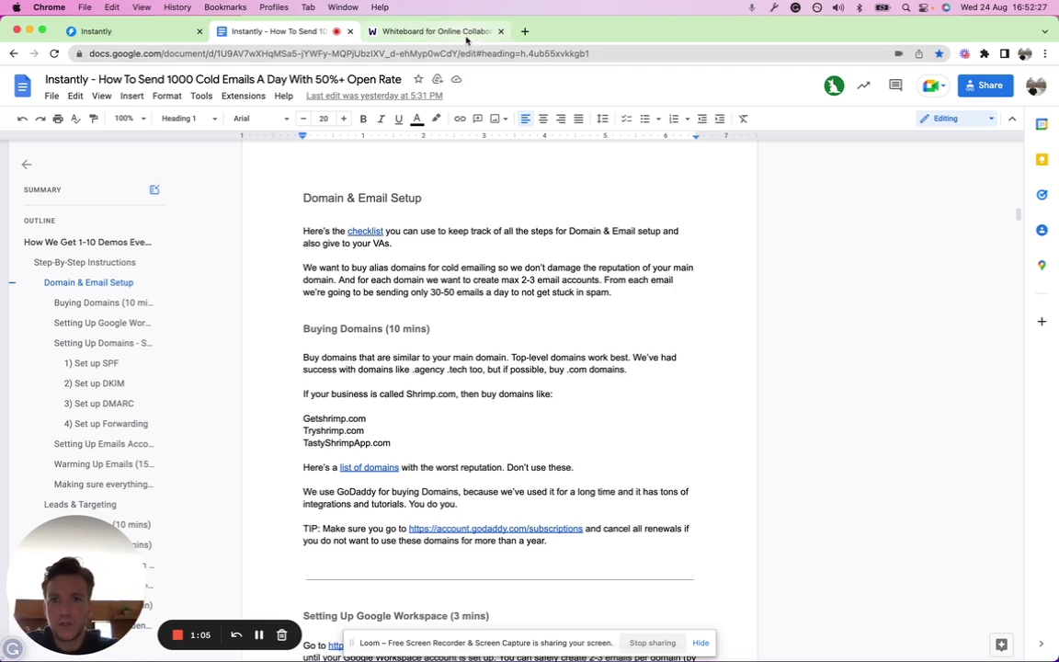
# - Show the Miro board mapping Shrimp.com to 5 secondary domains with 3 inboxes each
pyautogui.click(421, 33)
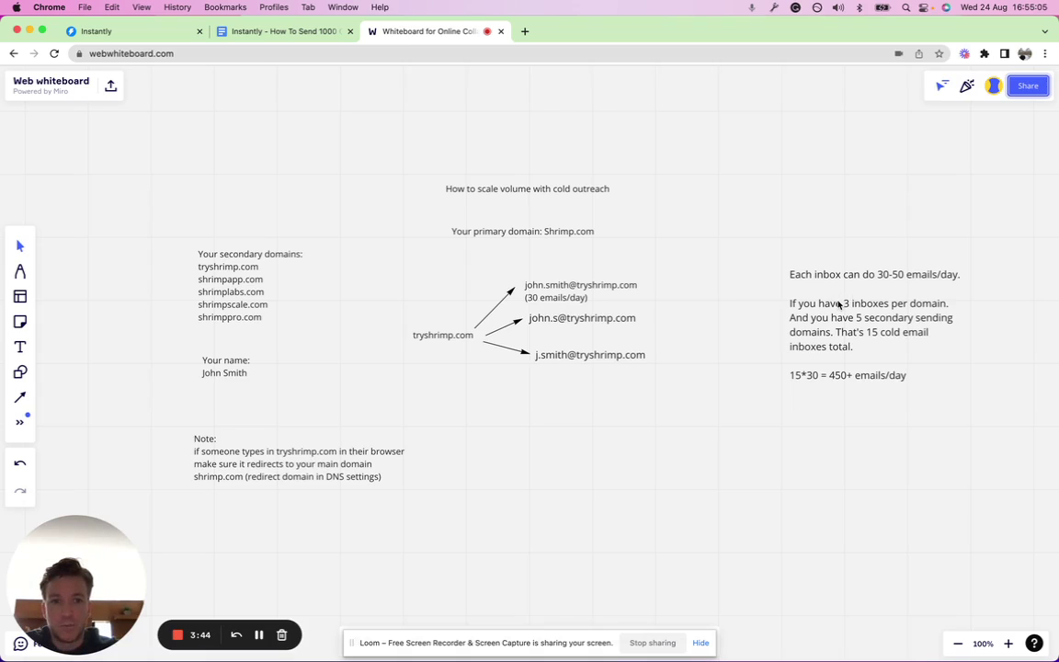
pyautogui.click(839, 315)
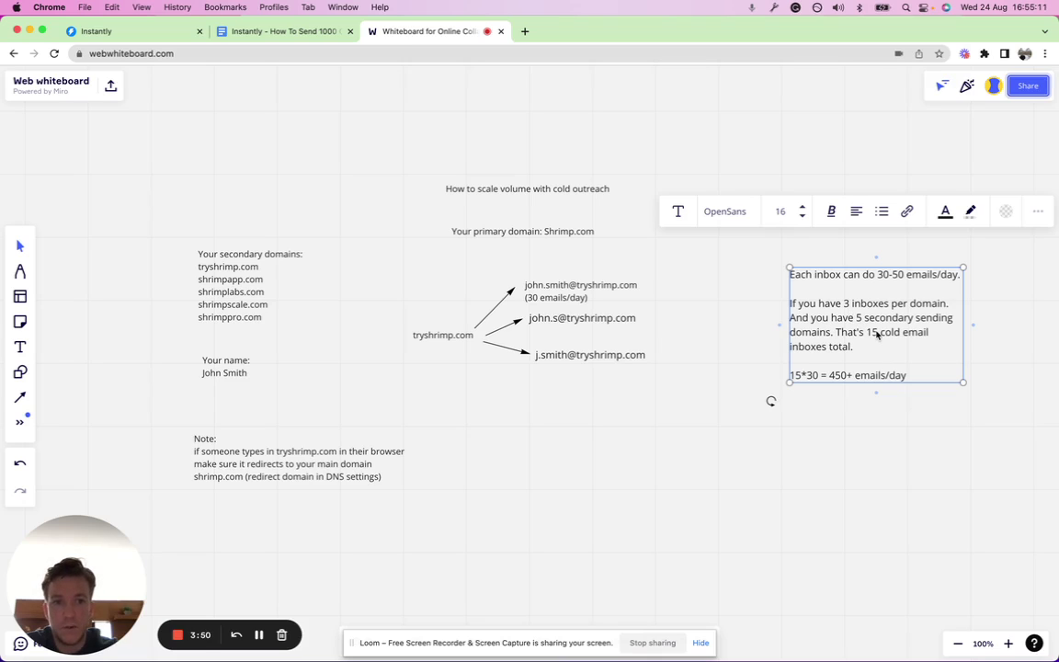
pyautogui.click(808, 419)
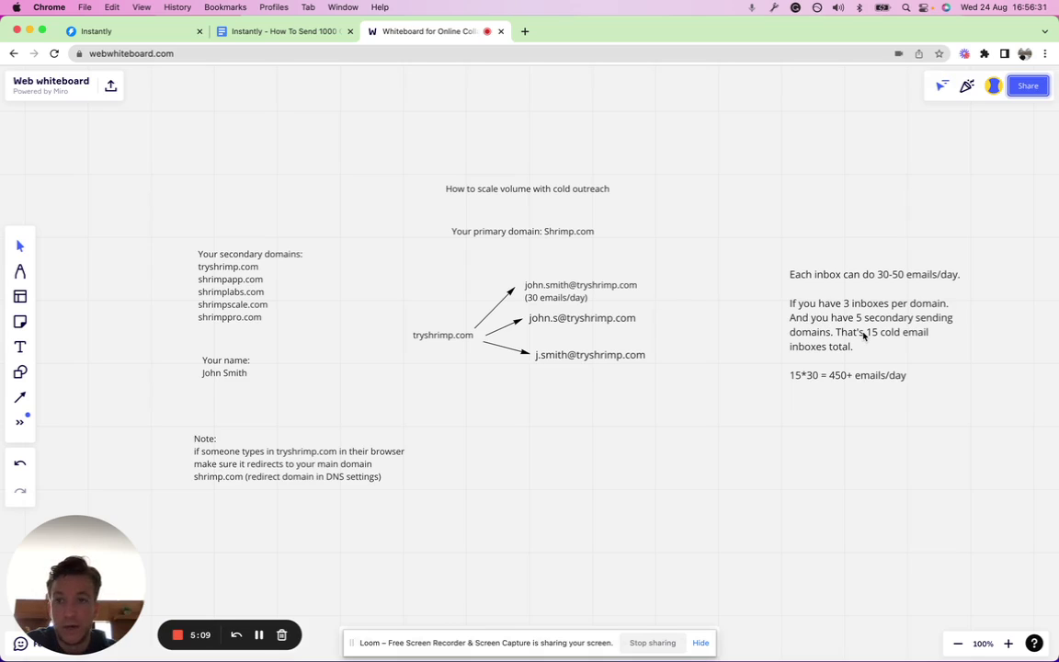
# - Open Instantly's pricing page showing the Growth $37 and Hypergrowth $97 plans
pyautogui.click(147, 35)
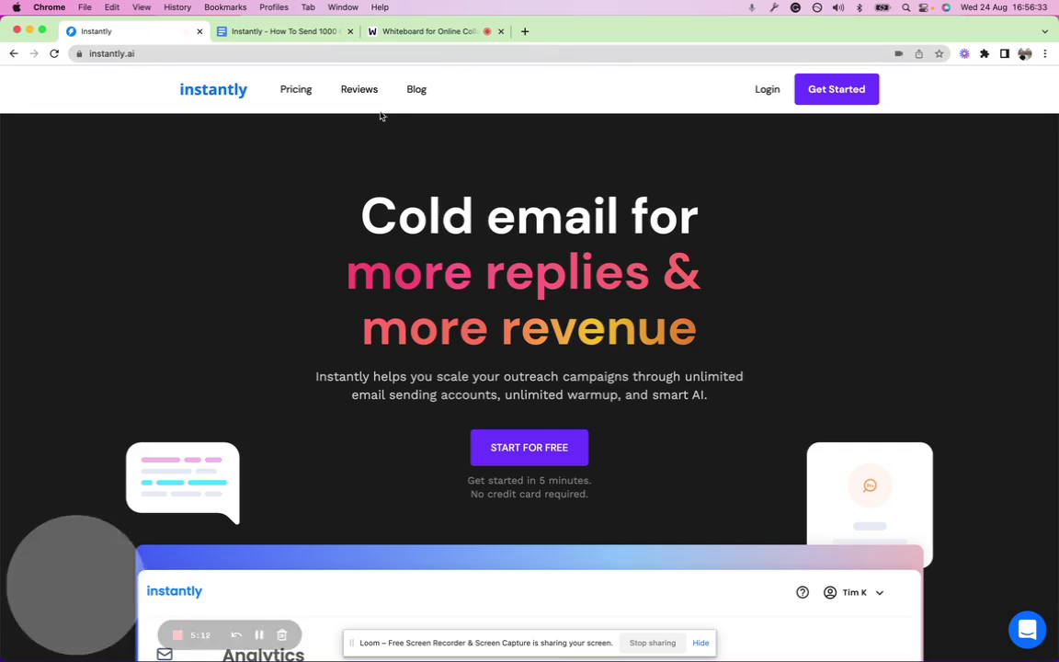
pyautogui.click(301, 94)
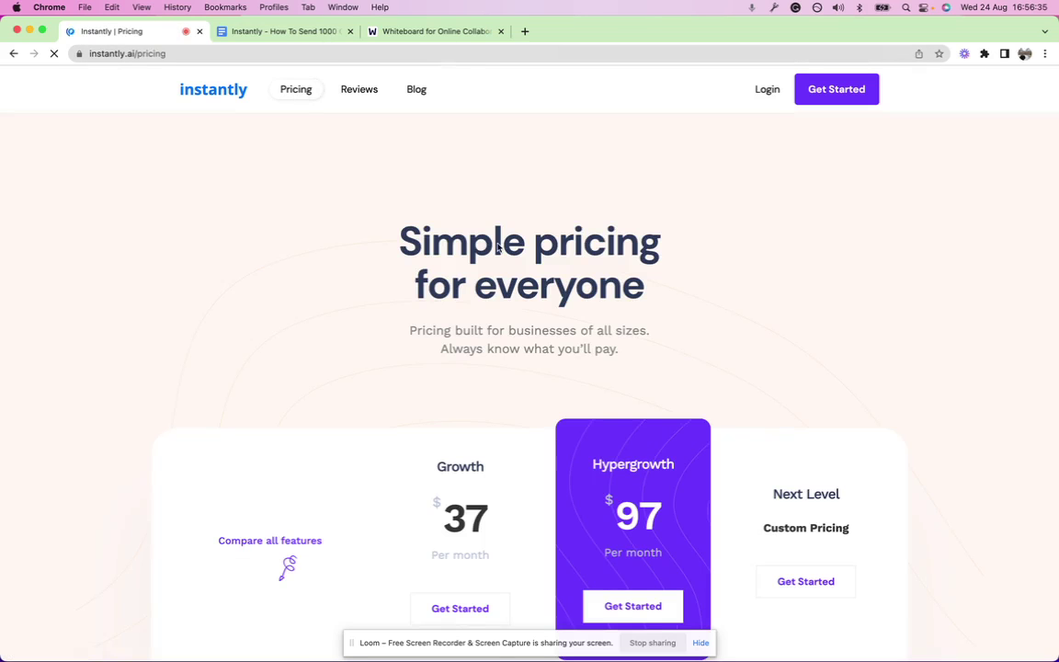
pyautogui.scroll(-2, 615, 326)
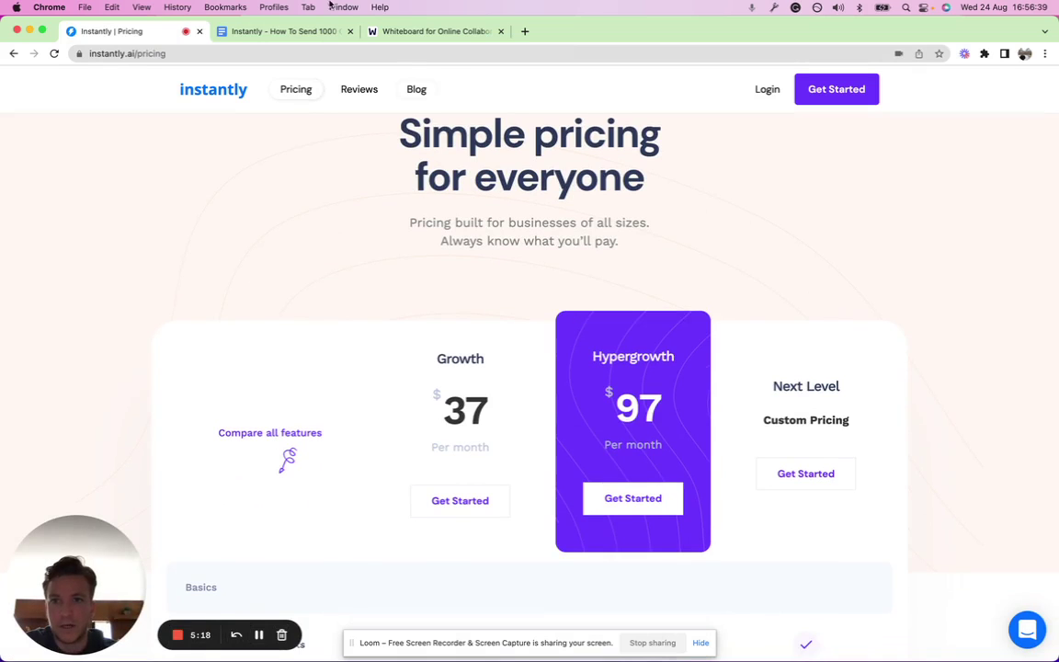
# - Compare the whiteboard, pricing page and guide, ending on the whiteboard's tryshrimp.com redirect note
pyautogui.click(428, 32)
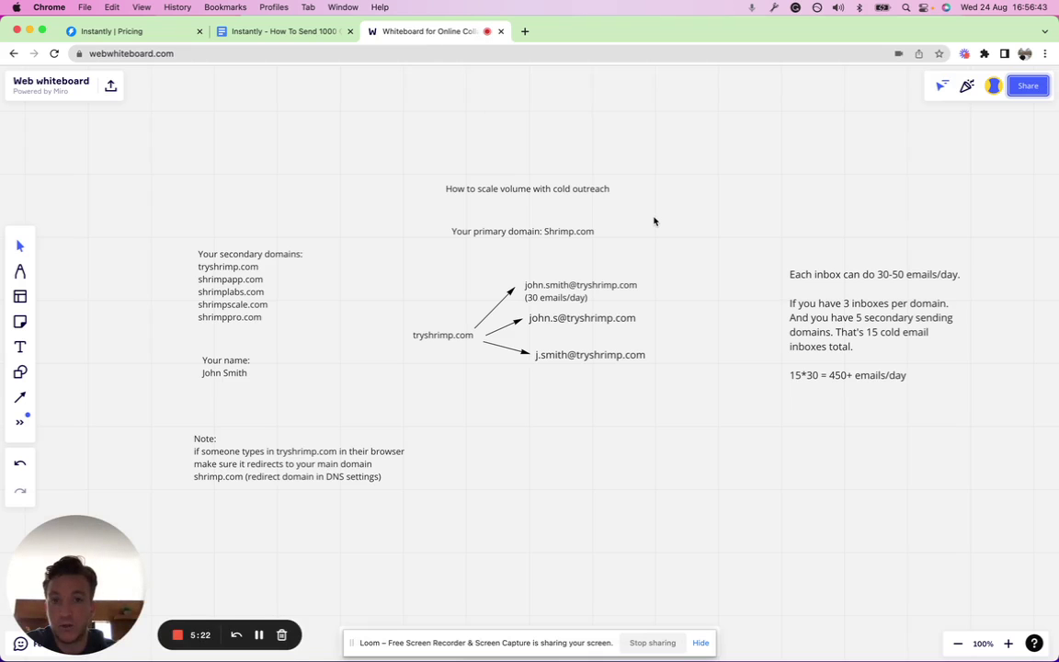
pyautogui.click(165, 35)
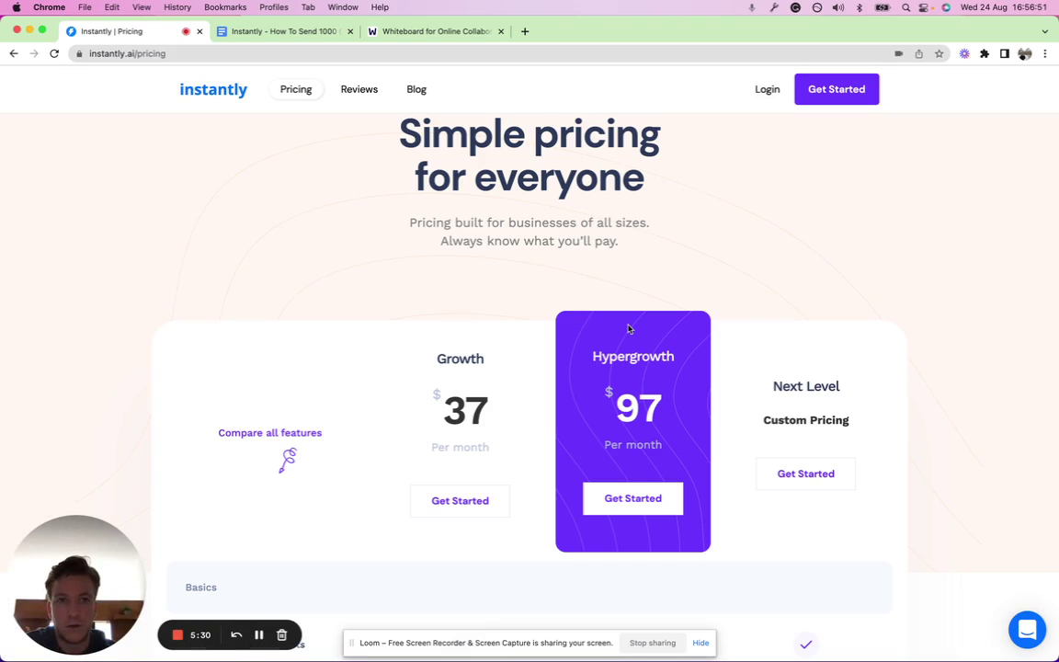
pyautogui.click(319, 38)
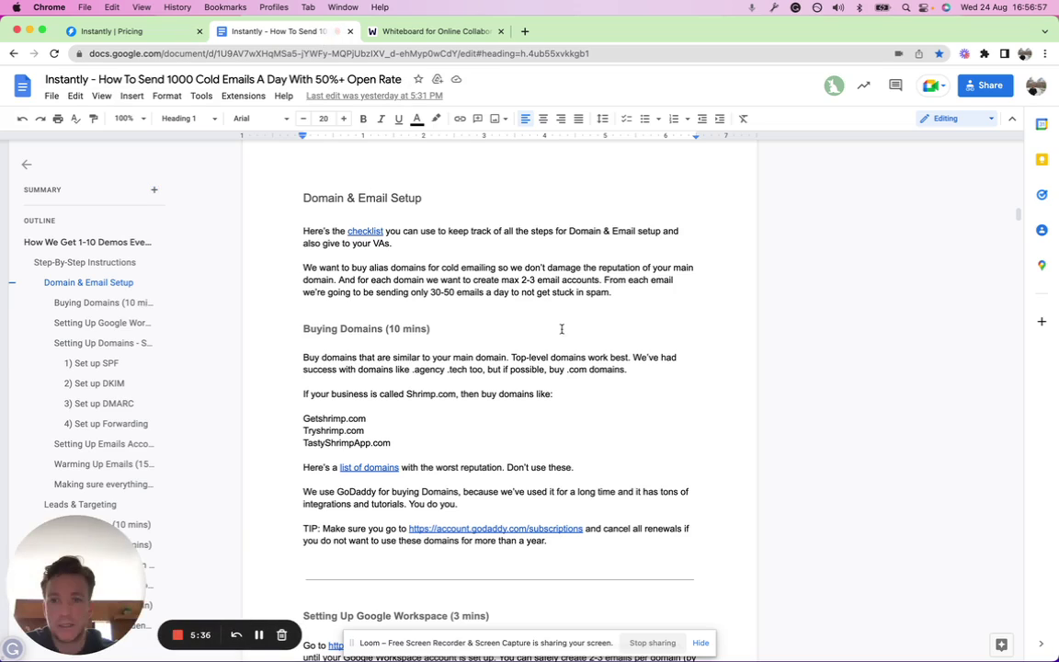
pyautogui.click(431, 31)
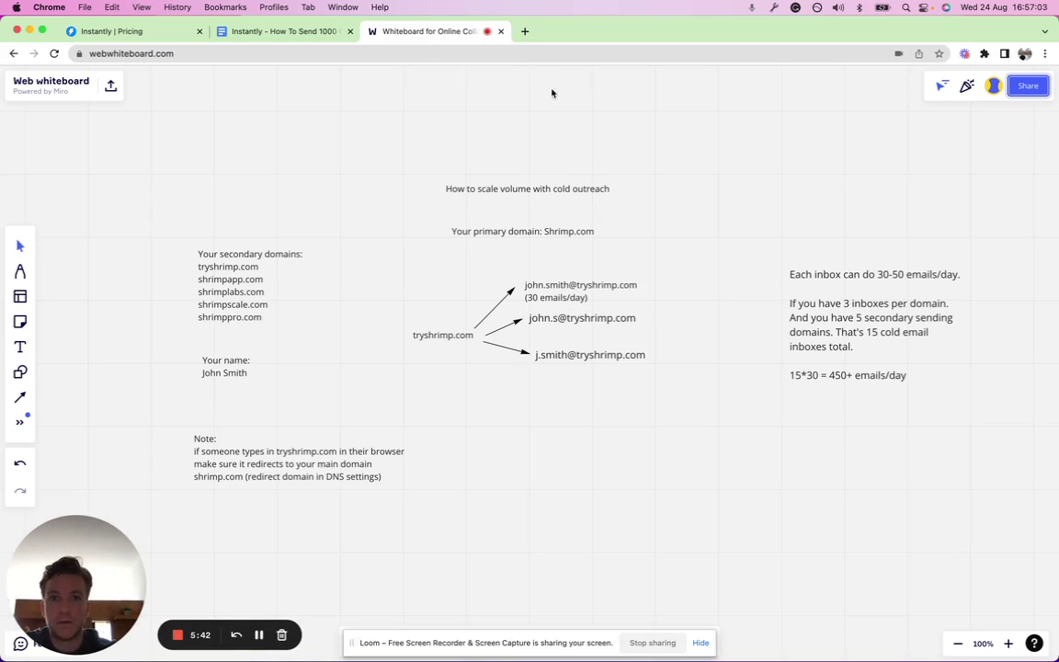
# - Go to namecheap.com in a new tab and open the Beast Mode domain generator
pyautogui.click(525, 32)
pyautogui.write('name')
pyautogui.press('Return')
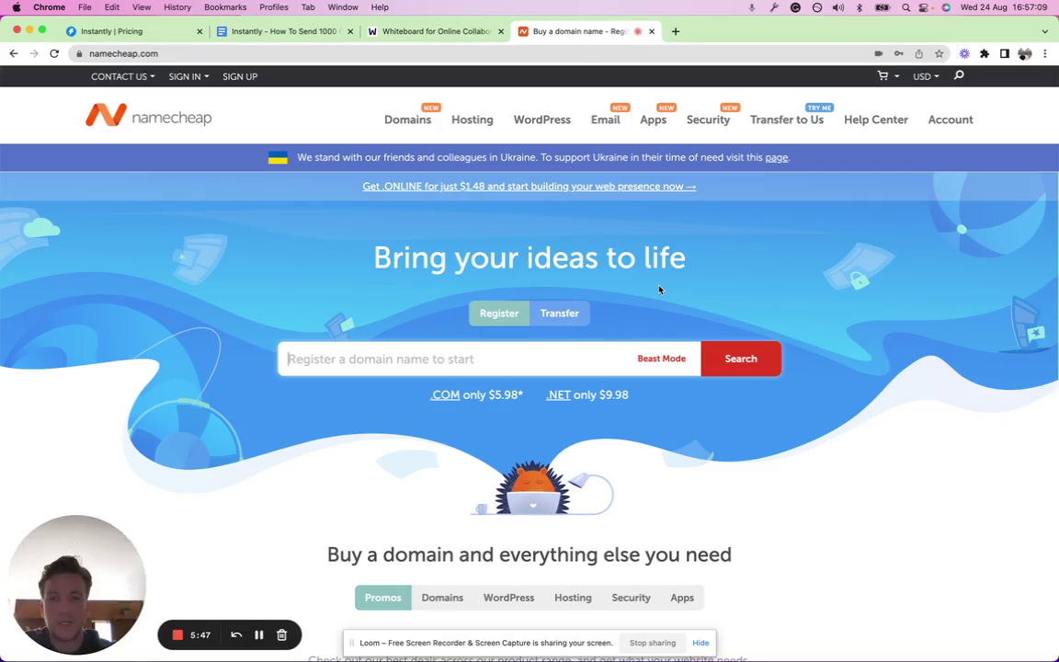
pyautogui.click(663, 359)
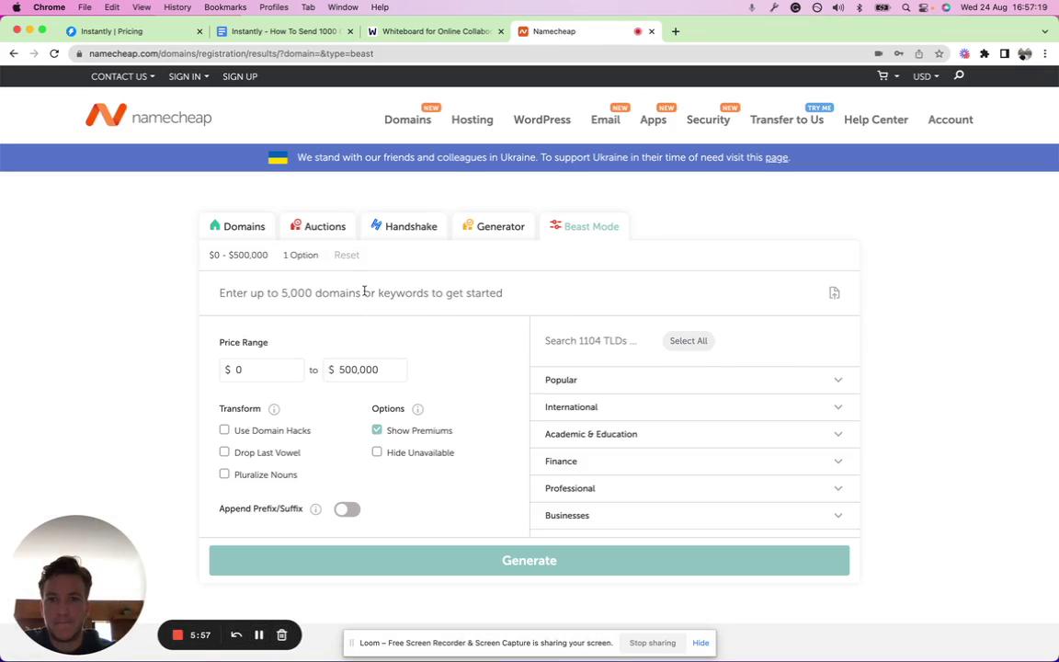
# - Reopen Beast Mode from the Namecheap homepage and add 'shrimp' as a keyword
pyautogui.click(172, 117)
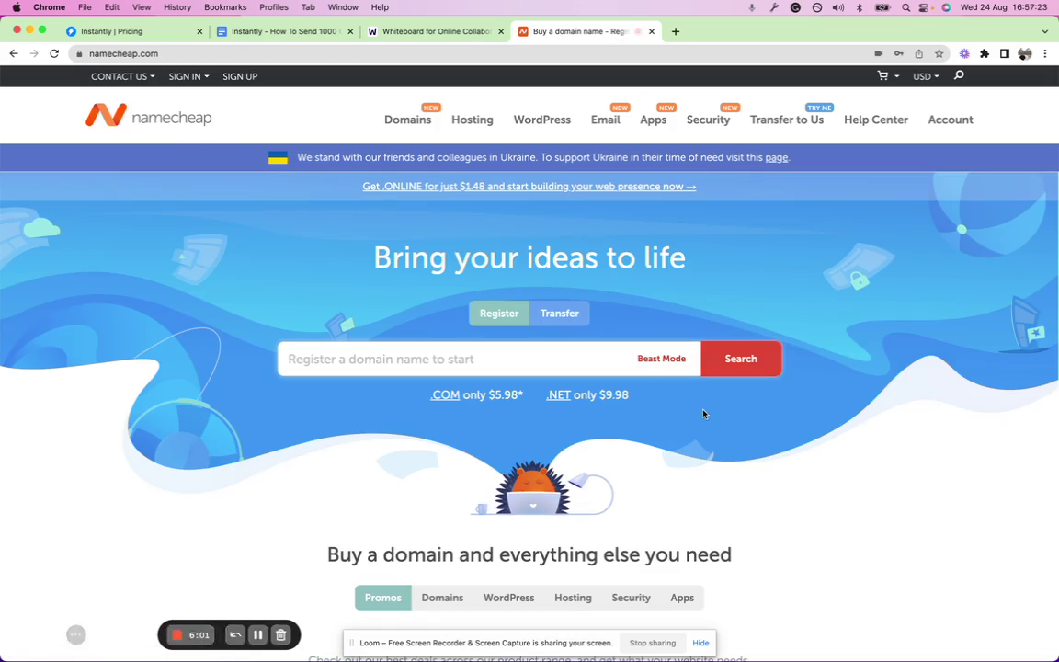
pyautogui.click(656, 357)
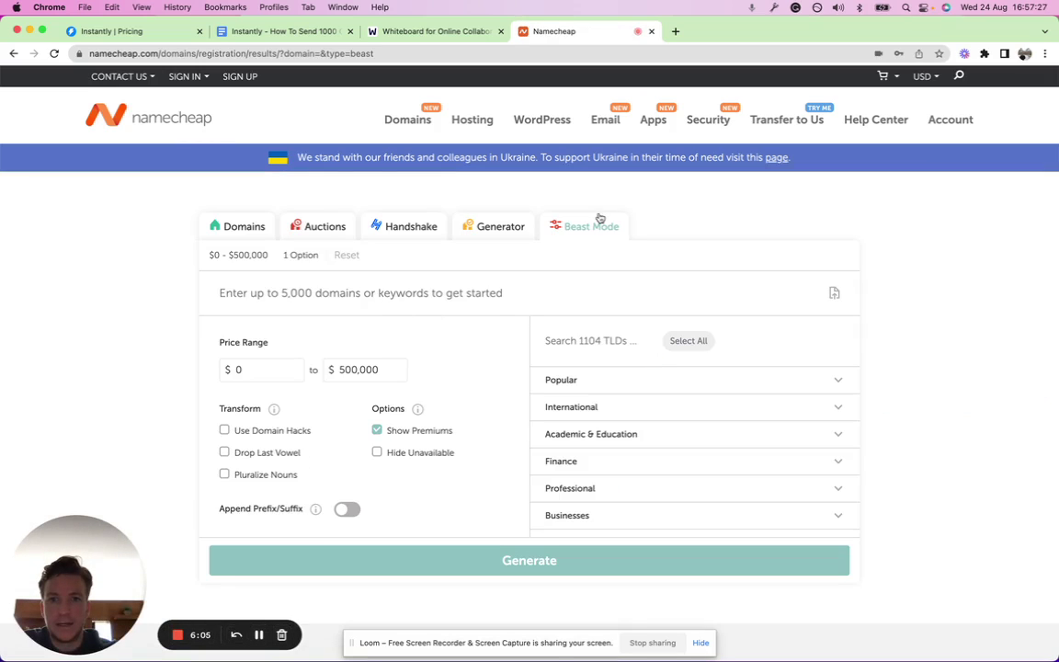
pyautogui.click(383, 291)
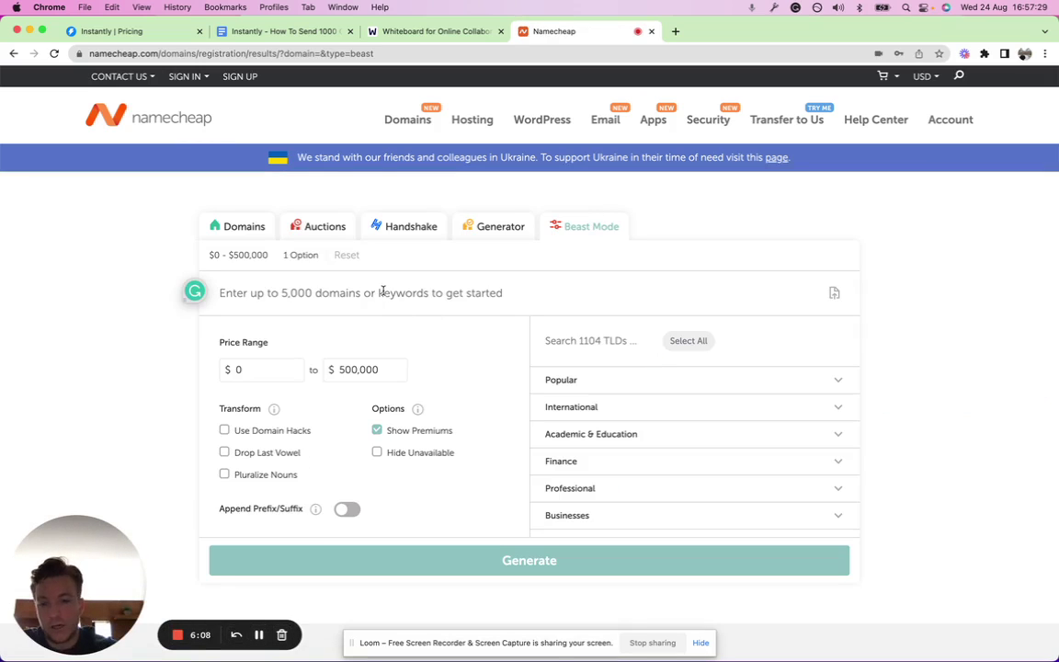
pyautogui.write('shrimp')
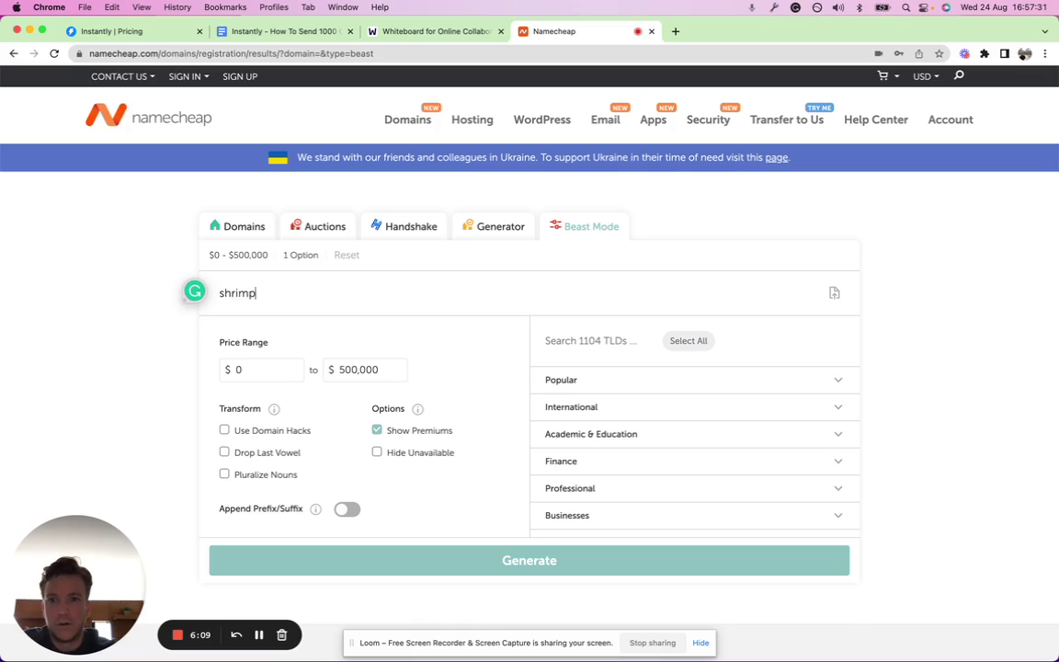
pyautogui.press('Return')
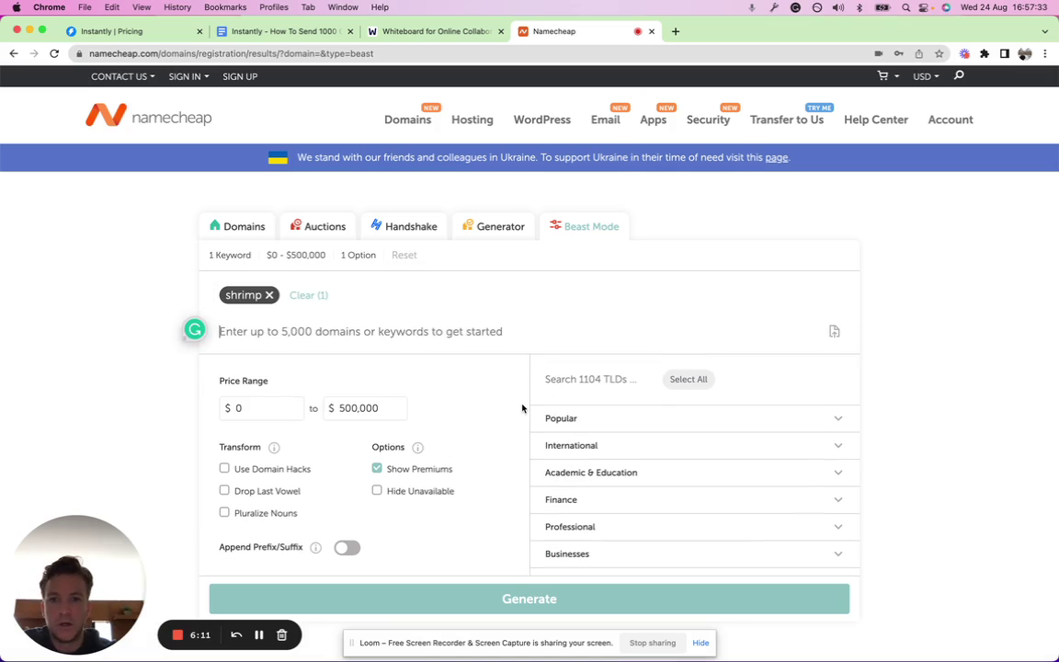
pyautogui.scroll(-2, 522, 408)
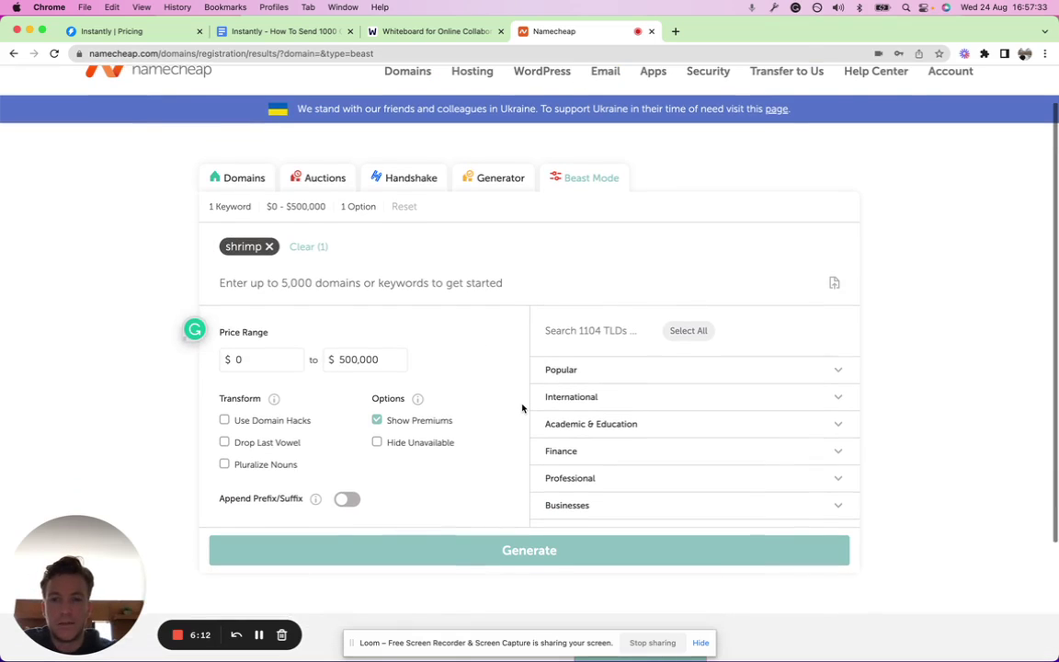
# - Limit the Beast Mode search to the .com extension and turn on Hide Unavailable
pyautogui.click(662, 373)
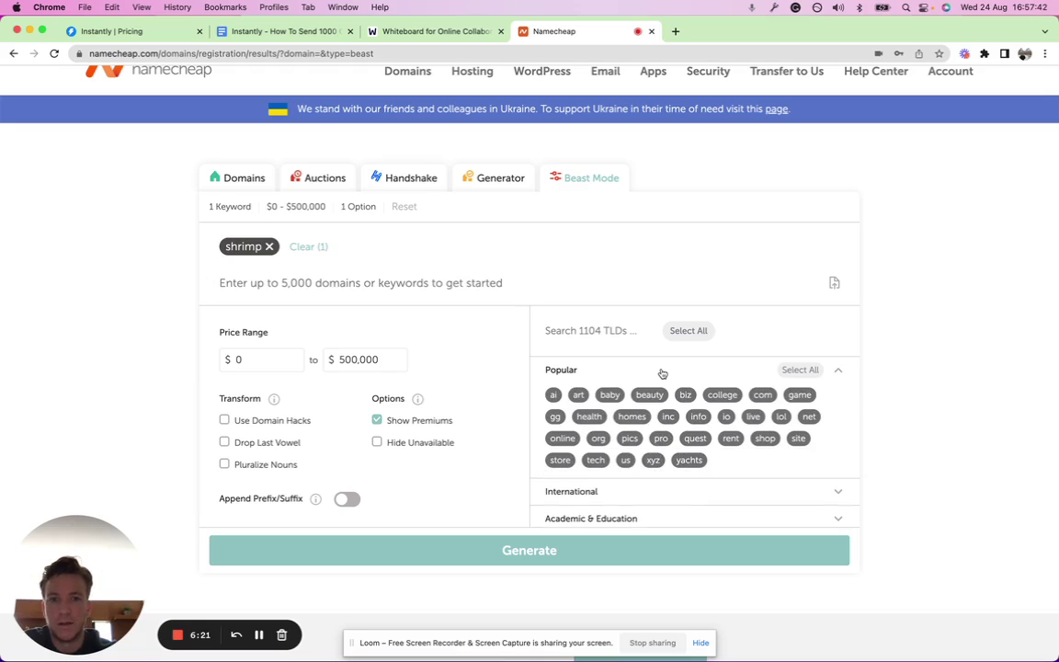
pyautogui.click(761, 394)
pyautogui.scroll(-2, 735, 382)
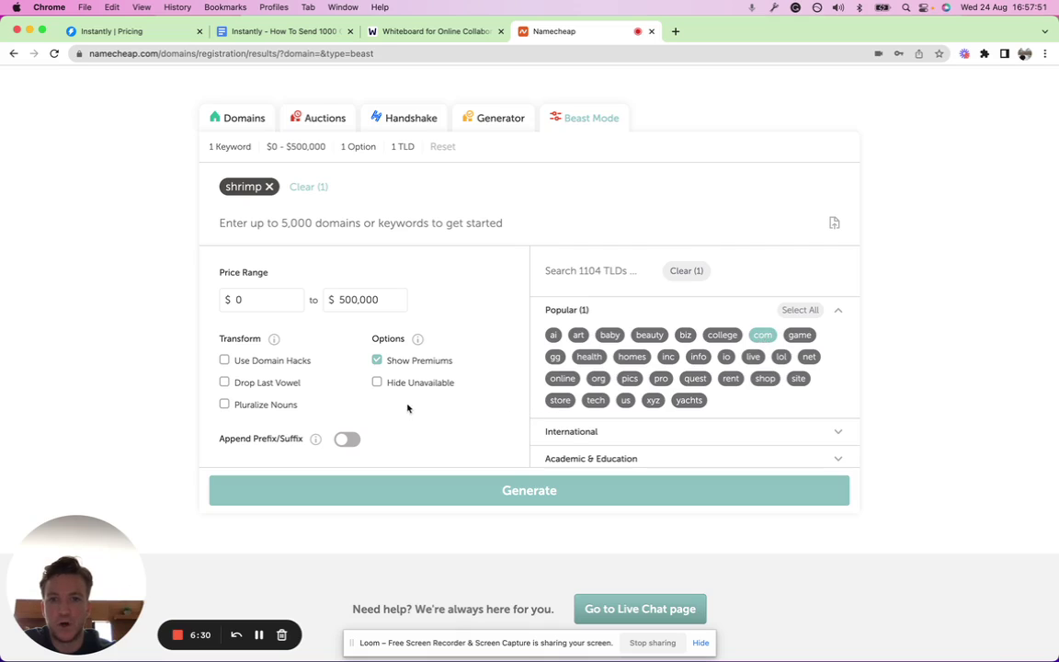
pyautogui.click(377, 383)
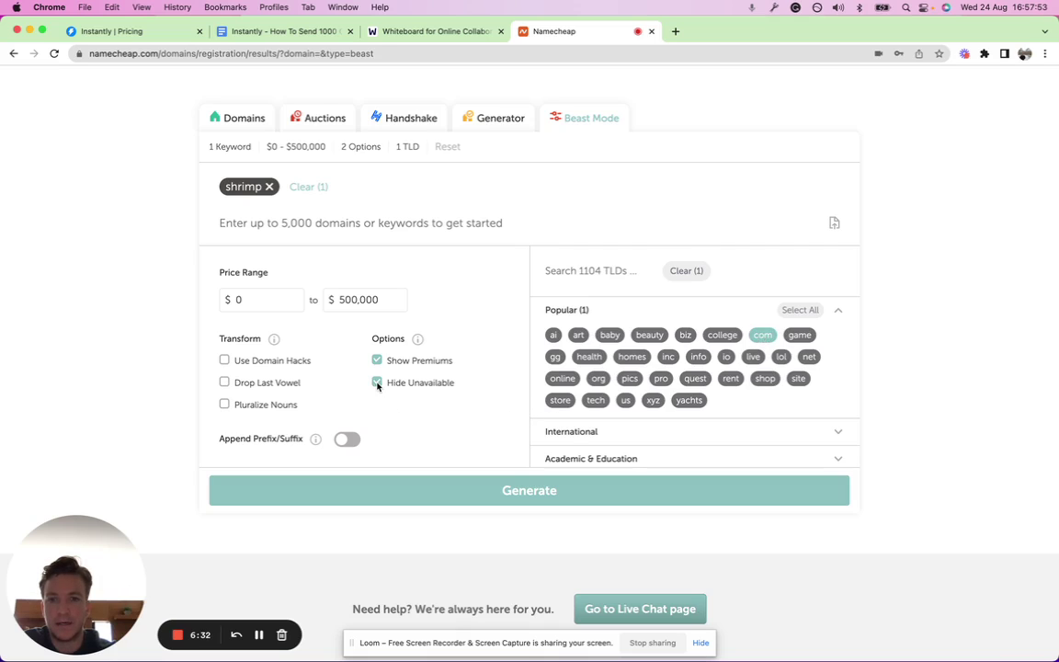
# - Turn on Append Prefix/Suffix so shrimp gets prefixes like try, get and suffixes like ly, app, hq
pyautogui.doubleClick(274, 439)
pyautogui.click(276, 438)
pyautogui.click(345, 440)
pyautogui.scroll(-1, 525, 428)
pyautogui.scroll(-3, 525, 428)
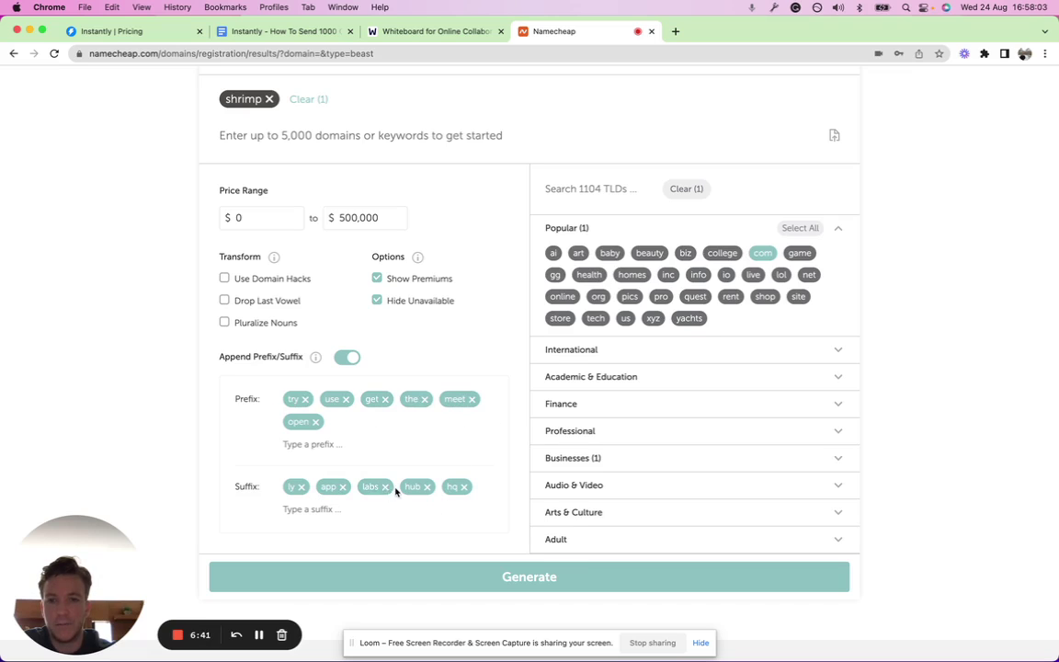
pyautogui.scroll(1, 918, 346)
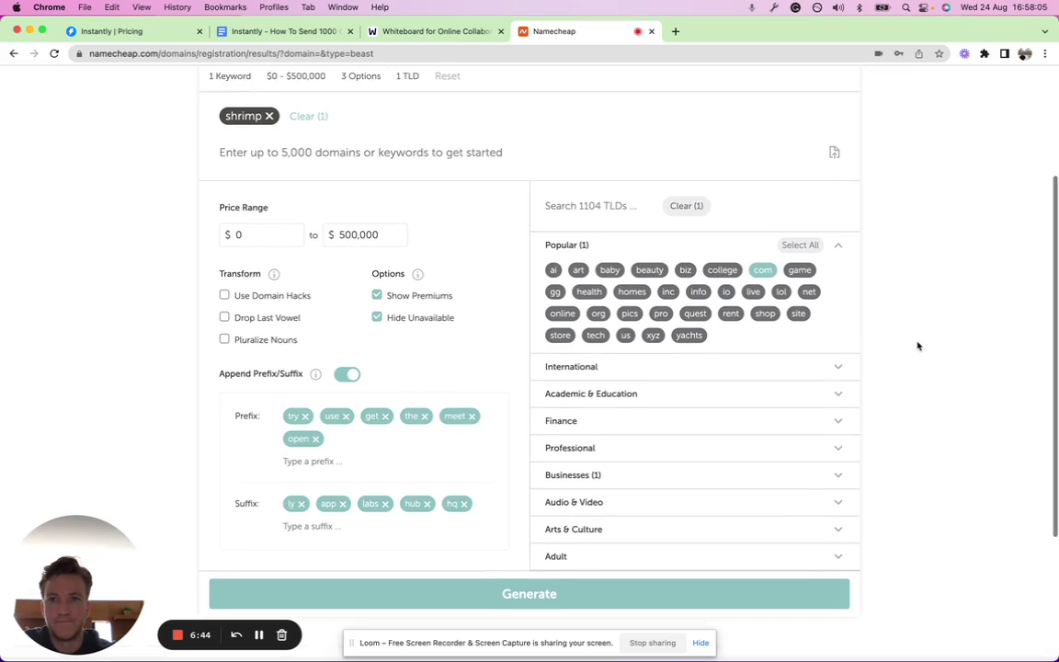
pyautogui.scroll(1, 917, 346)
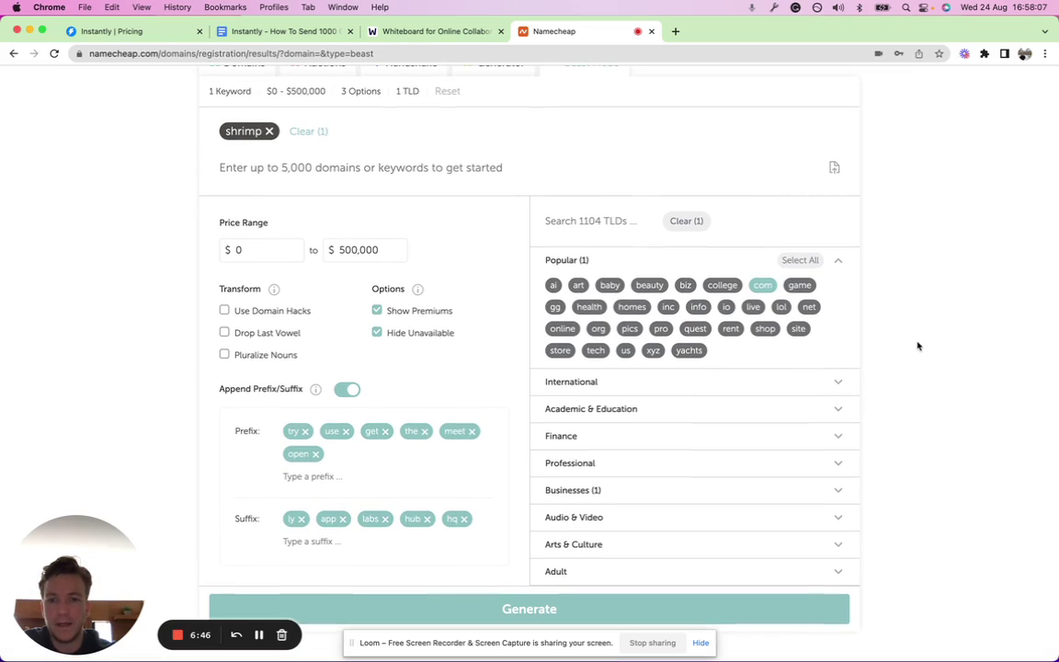
pyautogui.scroll(-2, 918, 346)
pyautogui.scroll(1, 917, 345)
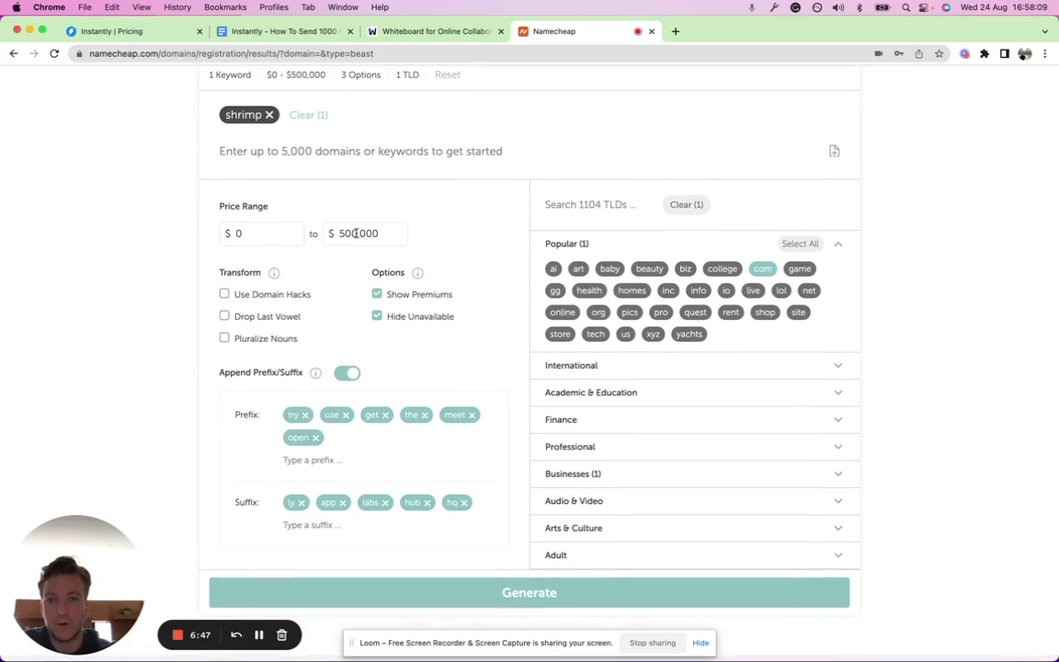
# - Lower the maximum price in the price range from $500,000 to $20
pyautogui.doubleClick(355, 233)
pyautogui.write('20')
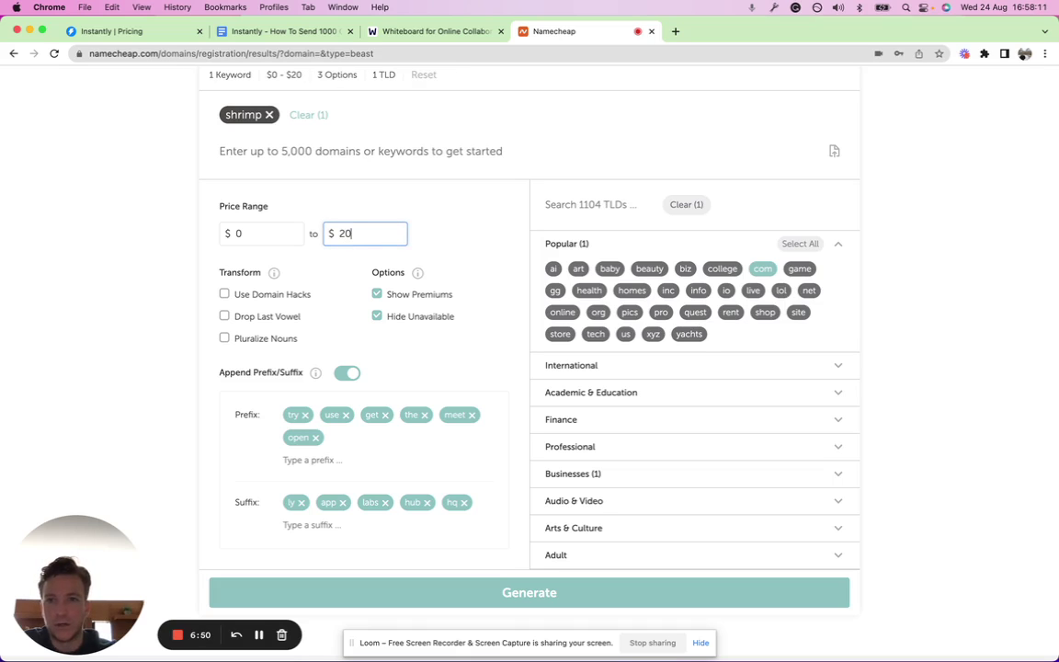
pyautogui.click(930, 295)
pyautogui.scroll(-1, 929, 295)
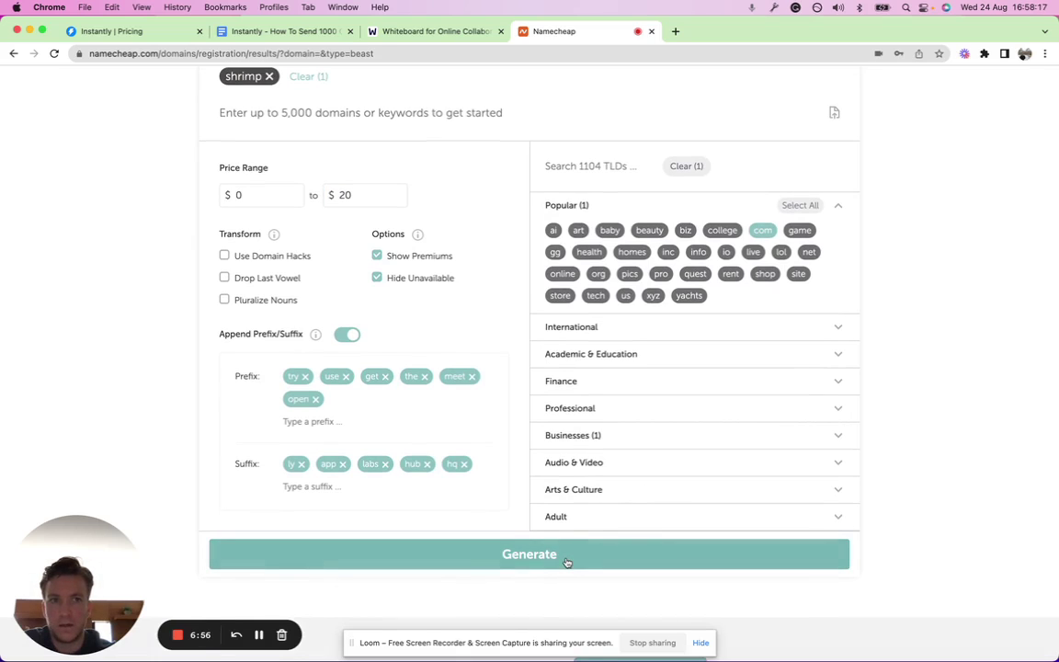
# - Generate the shrimp .com variants and untick Hide Unavailable to show taken names too
pyautogui.click(567, 562)
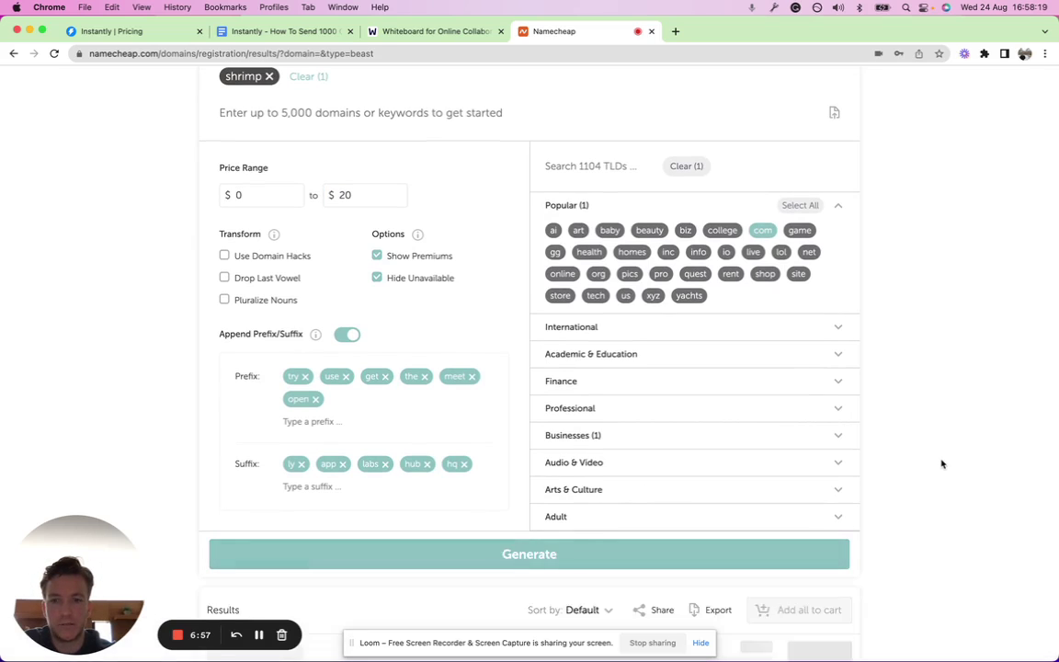
pyautogui.scroll(-5, 941, 461)
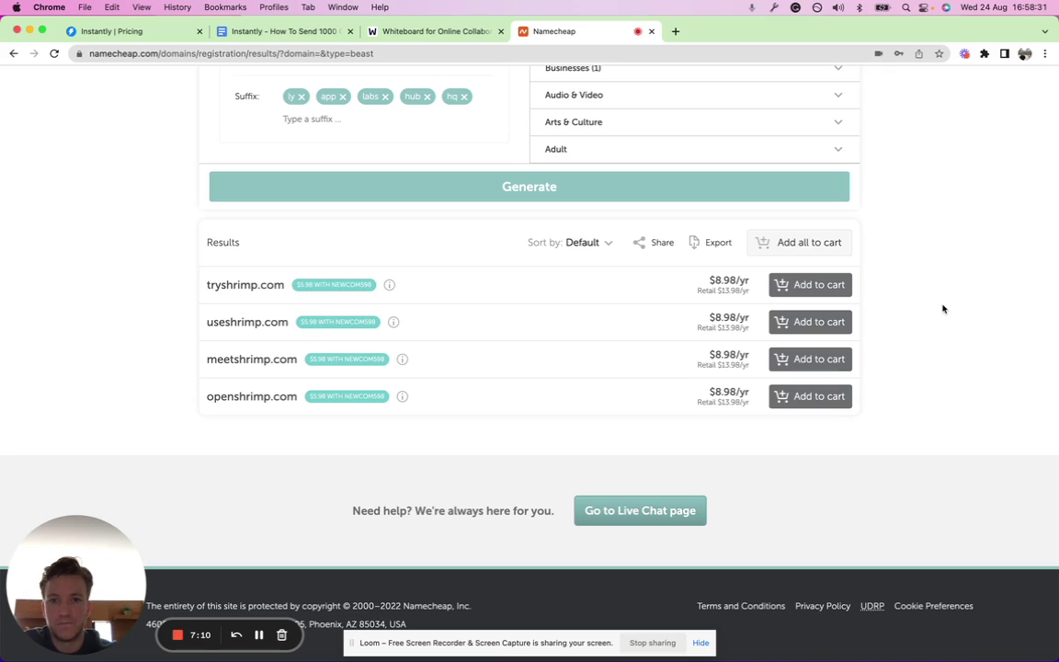
pyautogui.scroll(4, 943, 308)
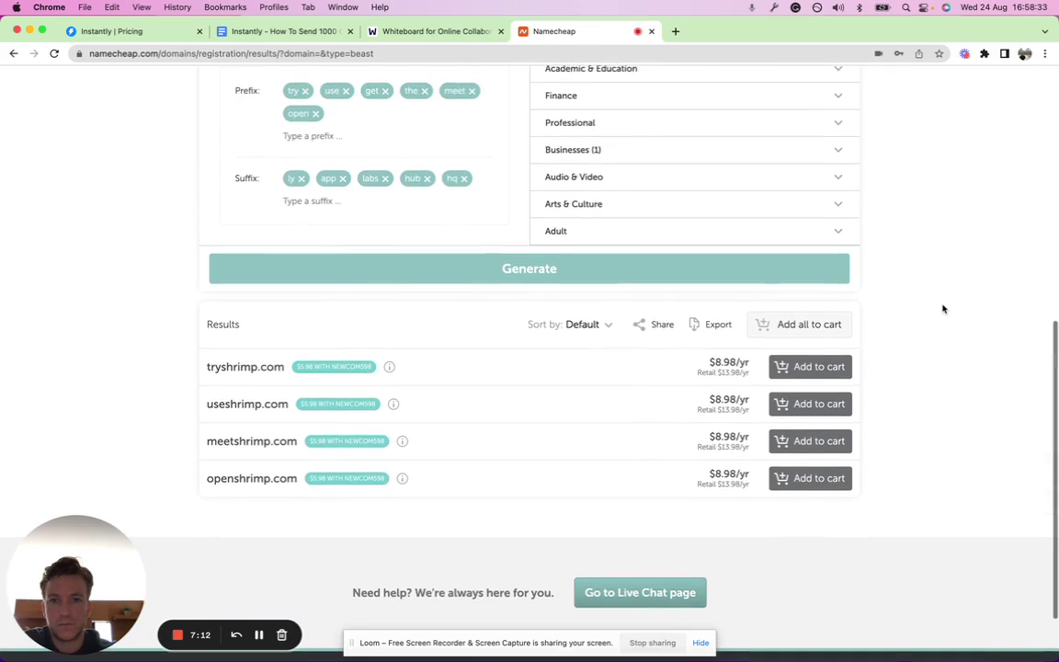
pyautogui.scroll(5, 943, 309)
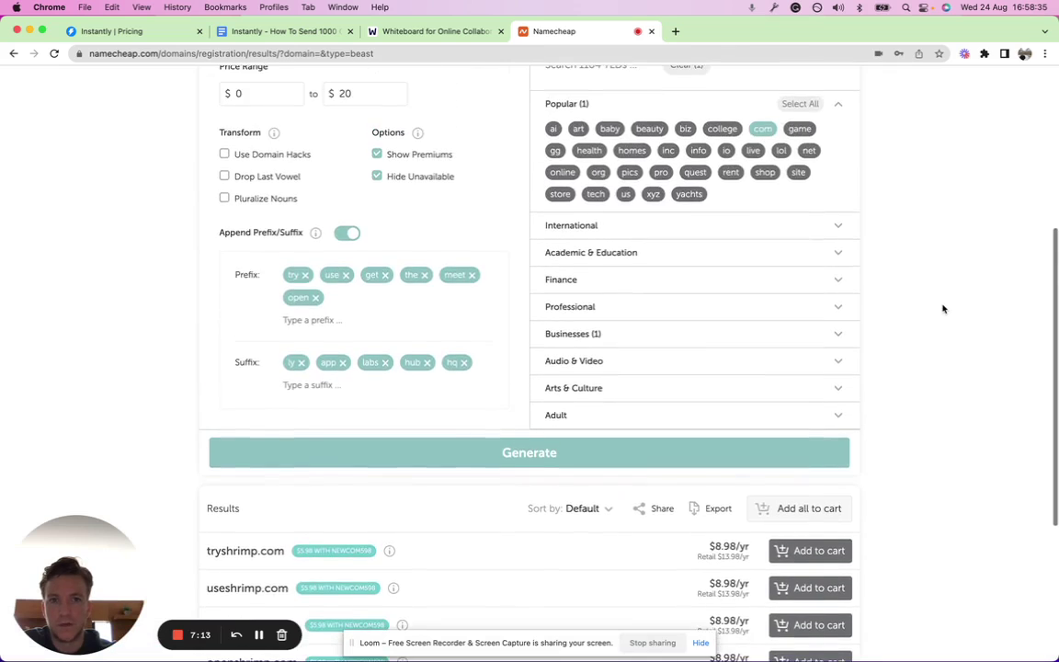
pyautogui.scroll(-5, 943, 309)
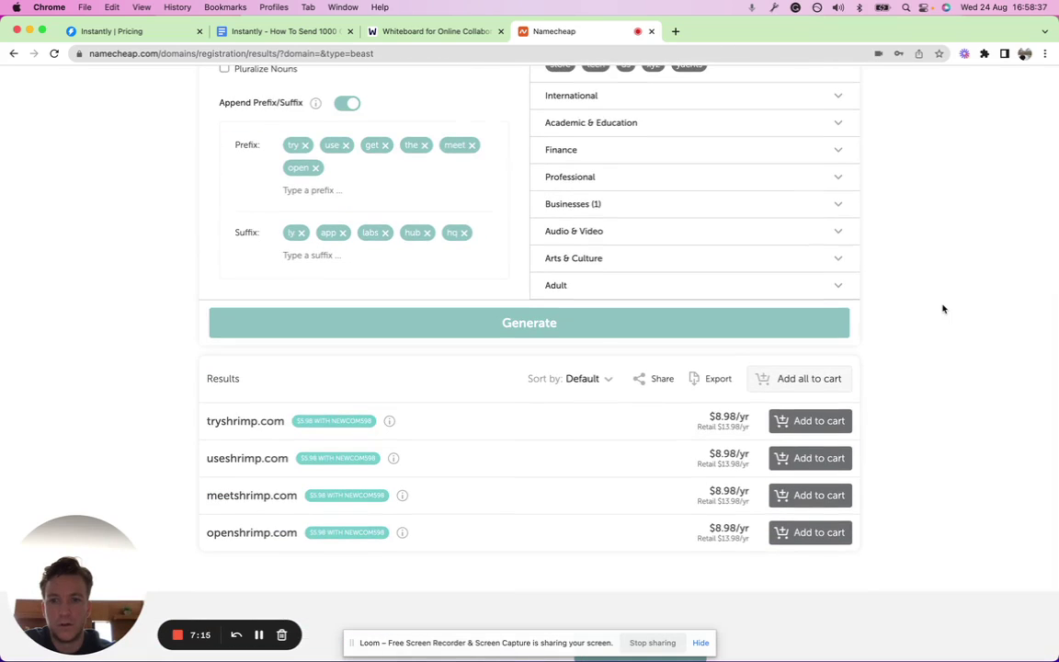
pyautogui.scroll(-1, 942, 309)
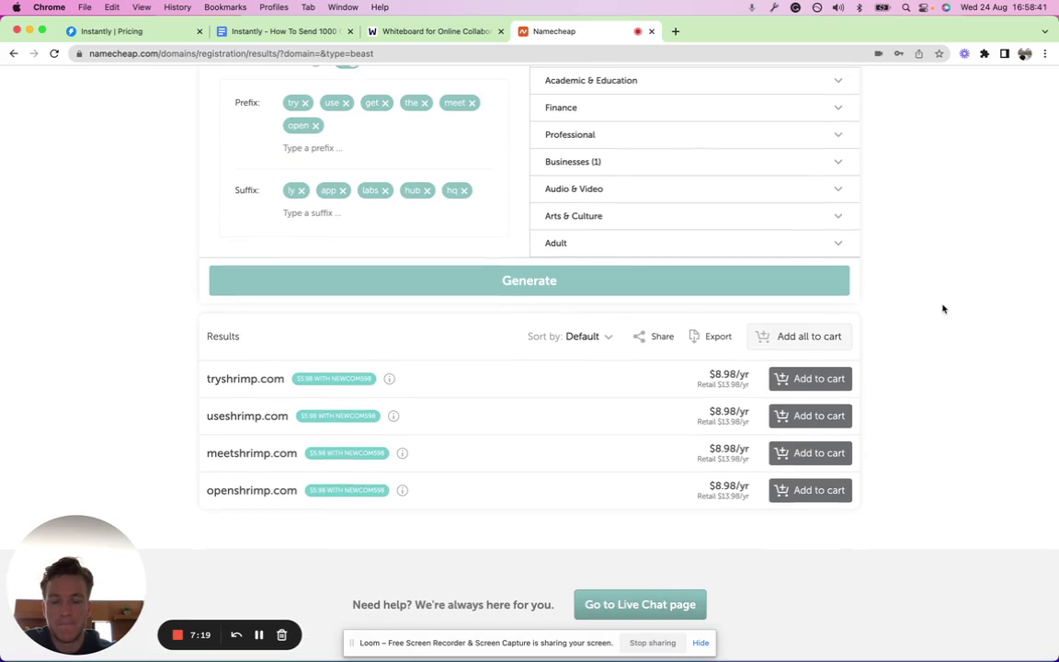
pyautogui.click(258, 635)
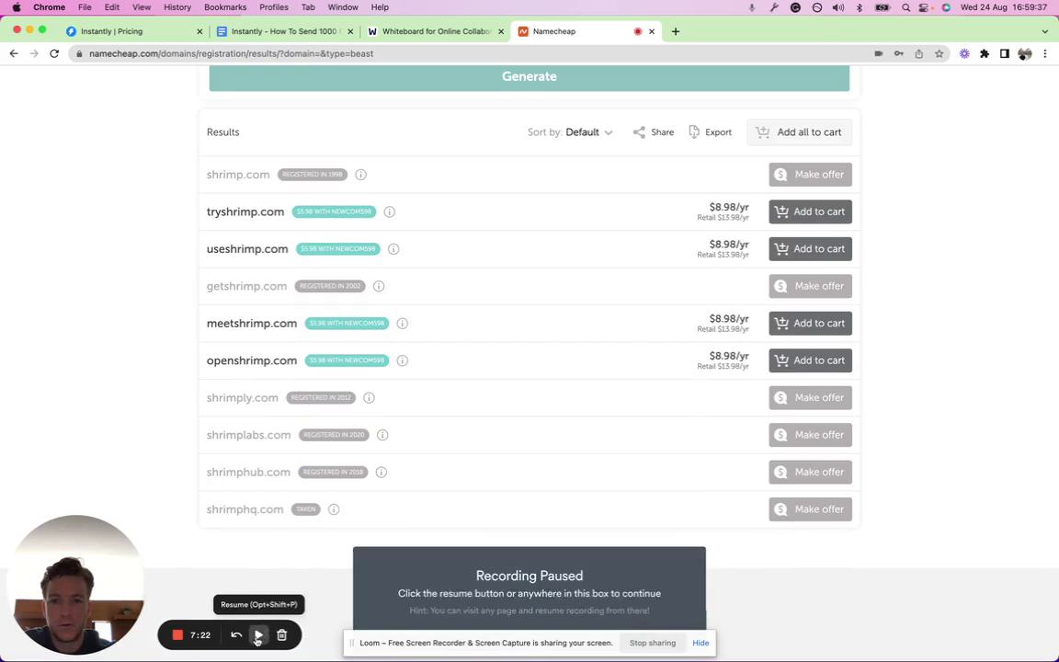
pyautogui.click(258, 635)
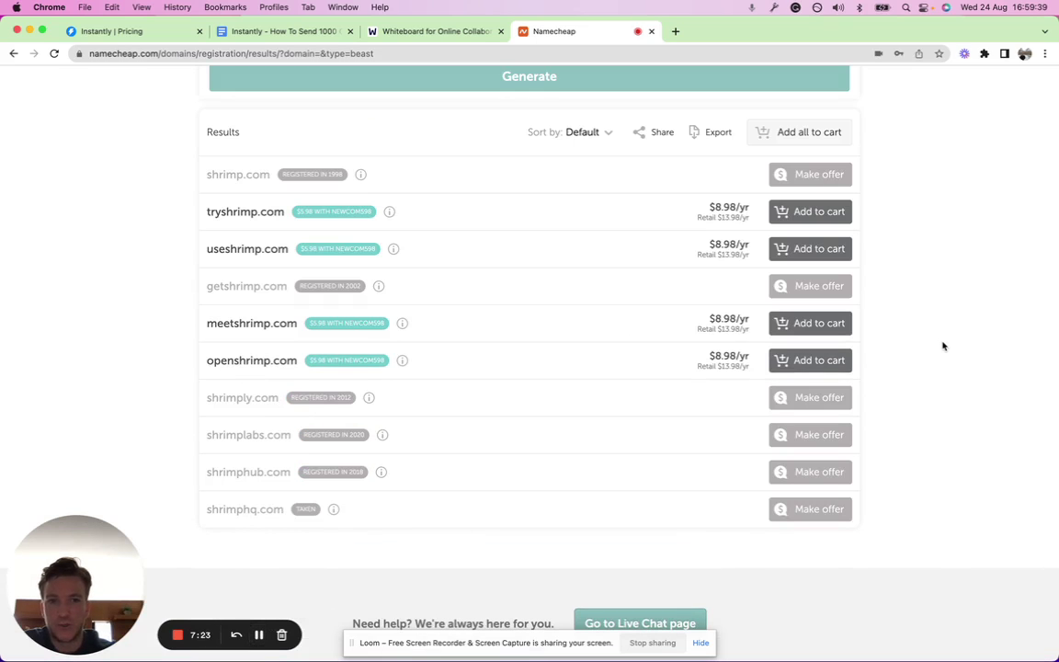
pyautogui.scroll(1, 942, 345)
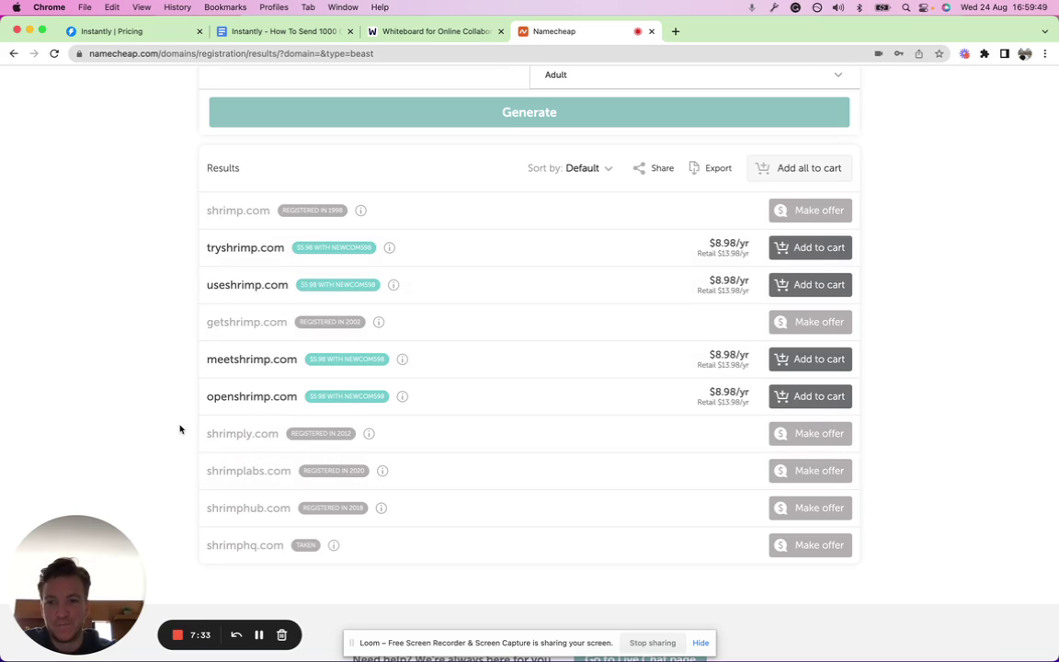
pyautogui.scroll(10, 180, 430)
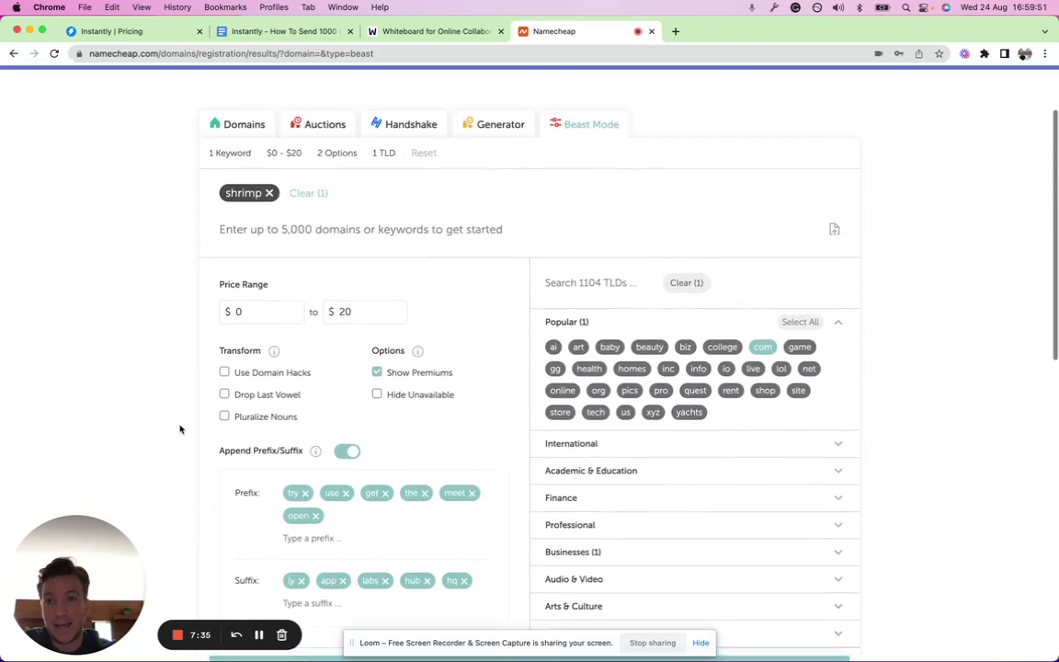
# - Check the Instantly home page, then return to the Namecheap Beast Mode search
pyautogui.click(137, 35)
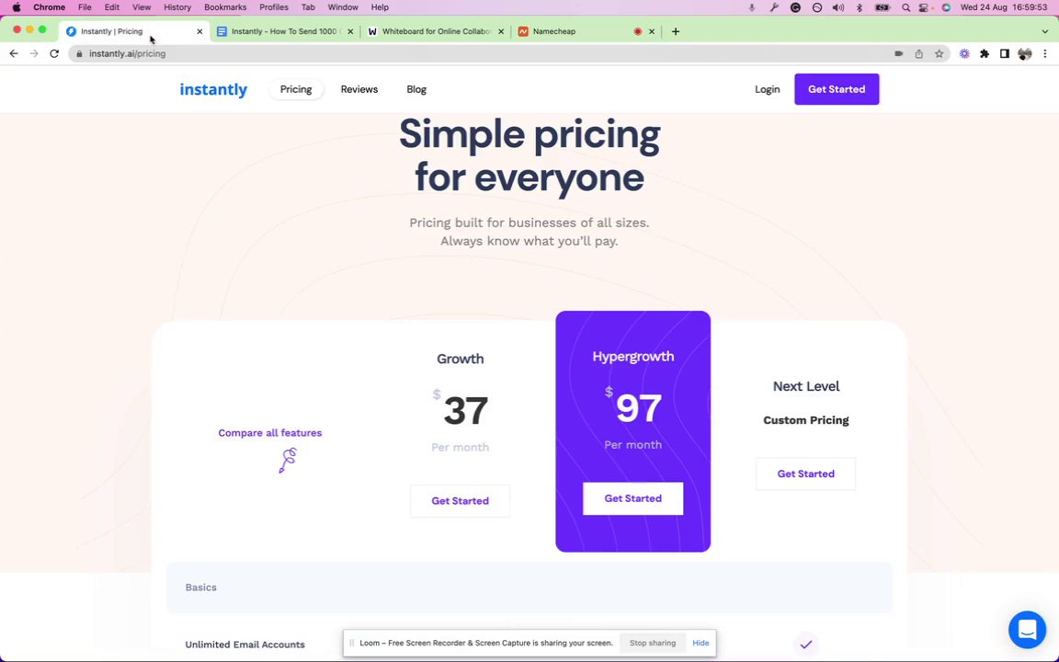
pyautogui.click(213, 89)
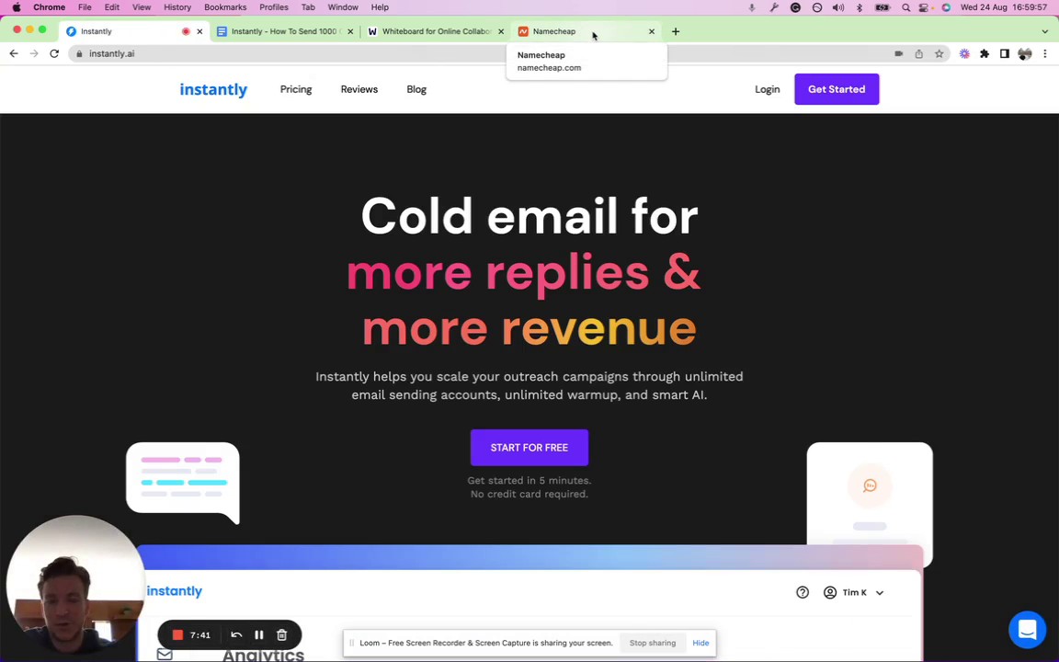
pyautogui.click(593, 35)
# - Replace the shrimp keyword with 'instantly'
pyautogui.click(269, 204)
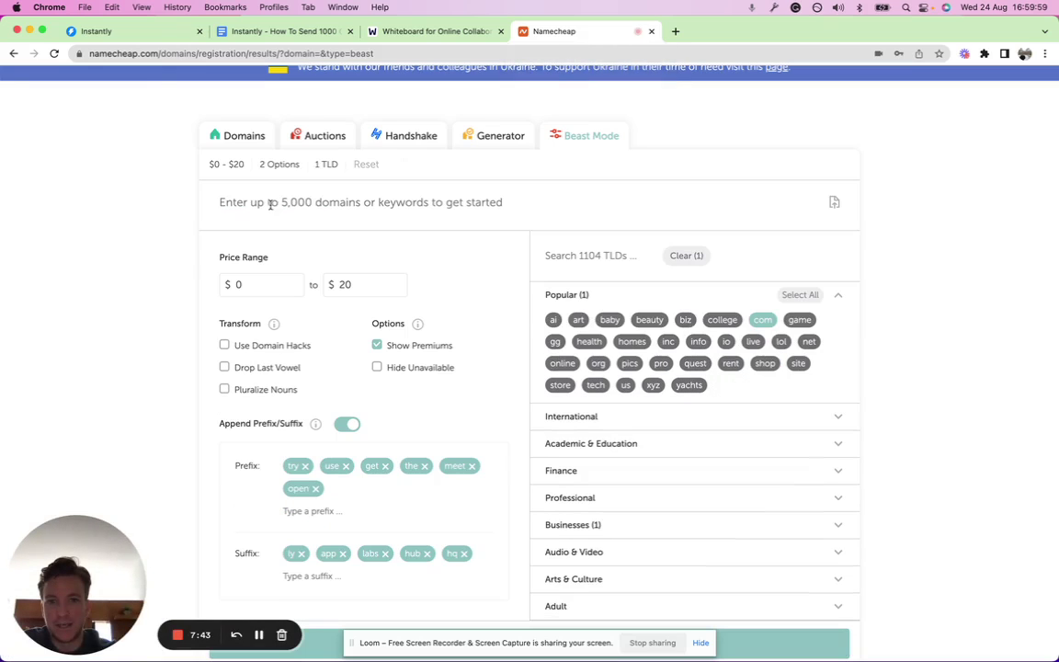
pyautogui.write('instn')
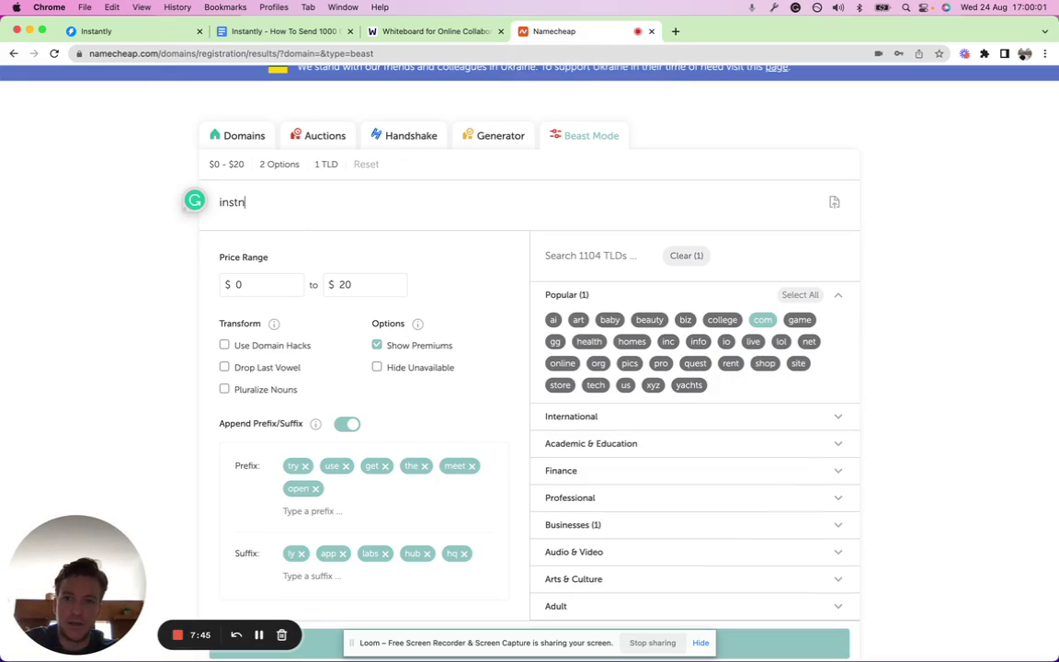
pyautogui.press('BackSpace')
pyautogui.write('antly')
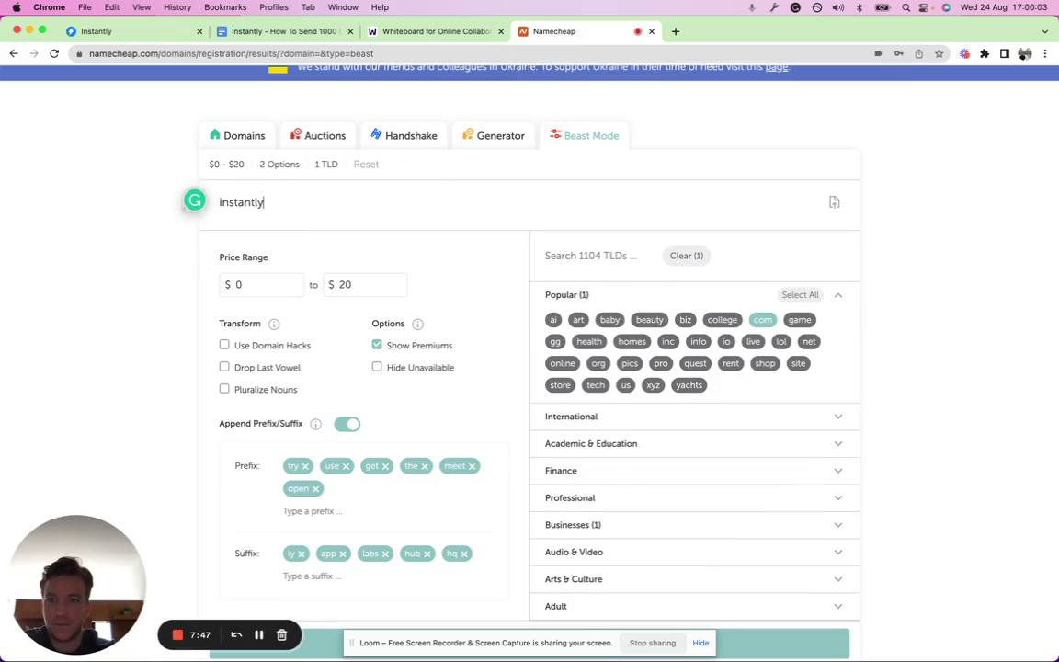
pyautogui.press('Return')
# - Generate the instantly .com results; only instantlyly.com is available, at $8.98/yr
pyautogui.scroll(-4, 896, 294)
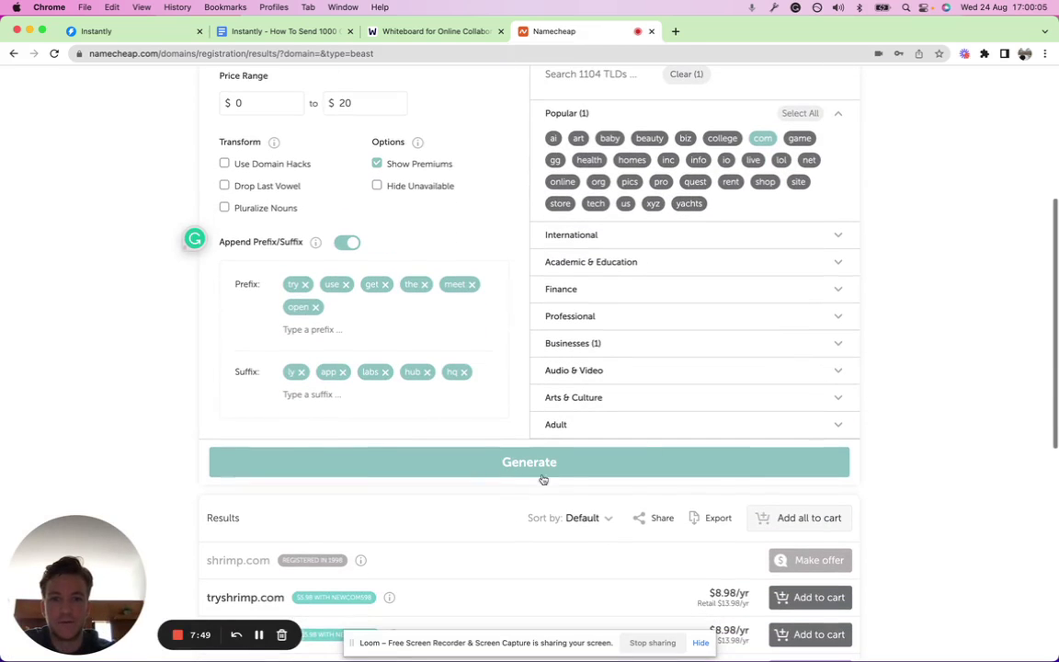
pyautogui.click(494, 466)
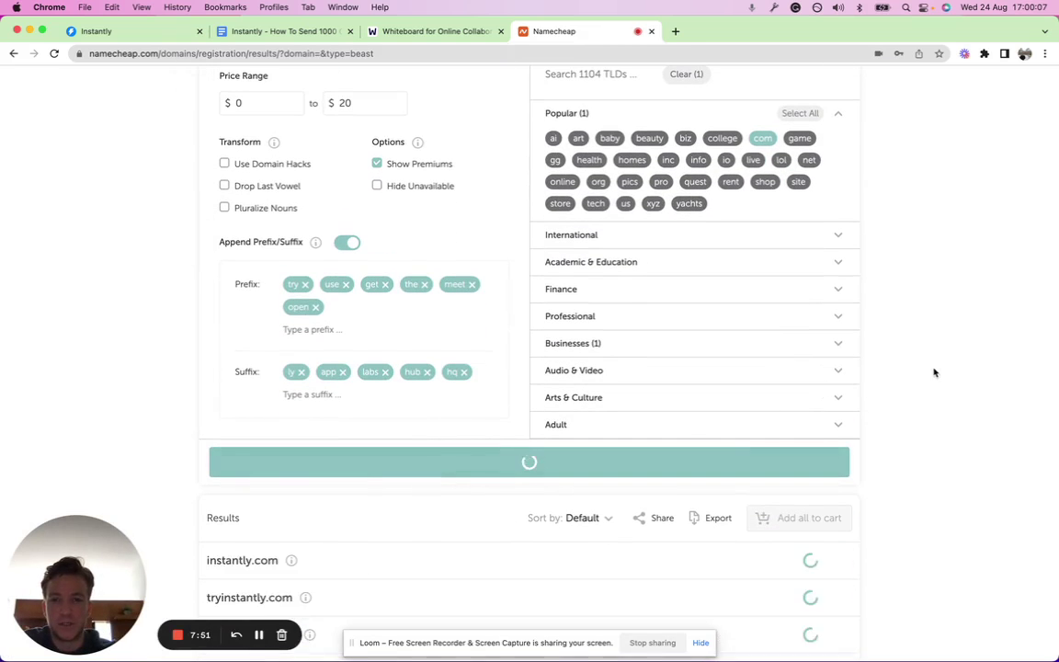
pyautogui.scroll(-5, 934, 371)
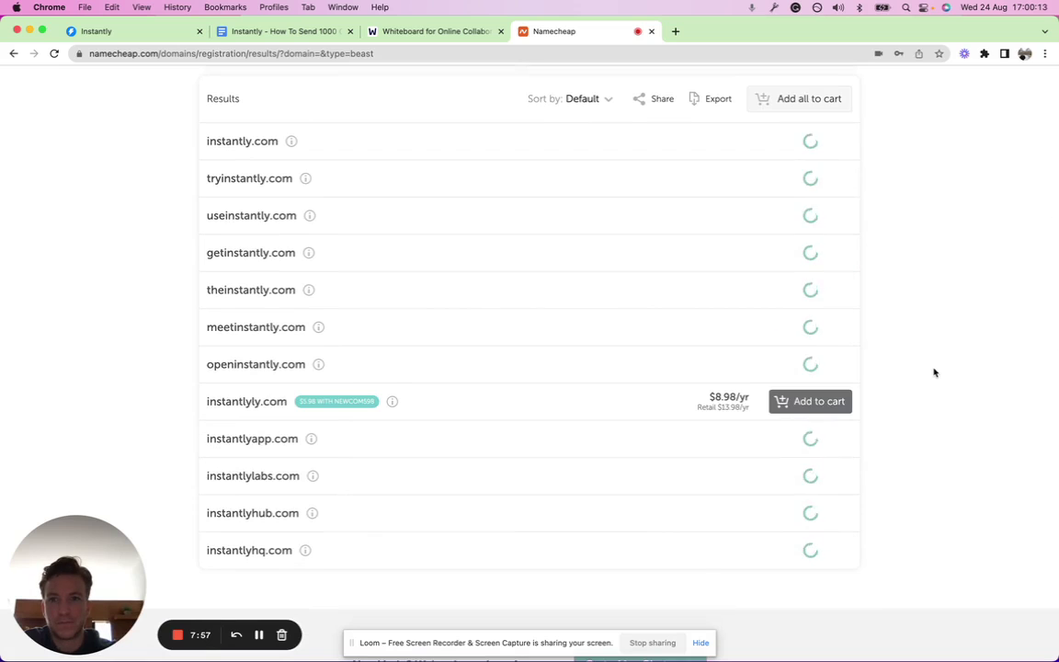
pyautogui.scroll(5, 934, 373)
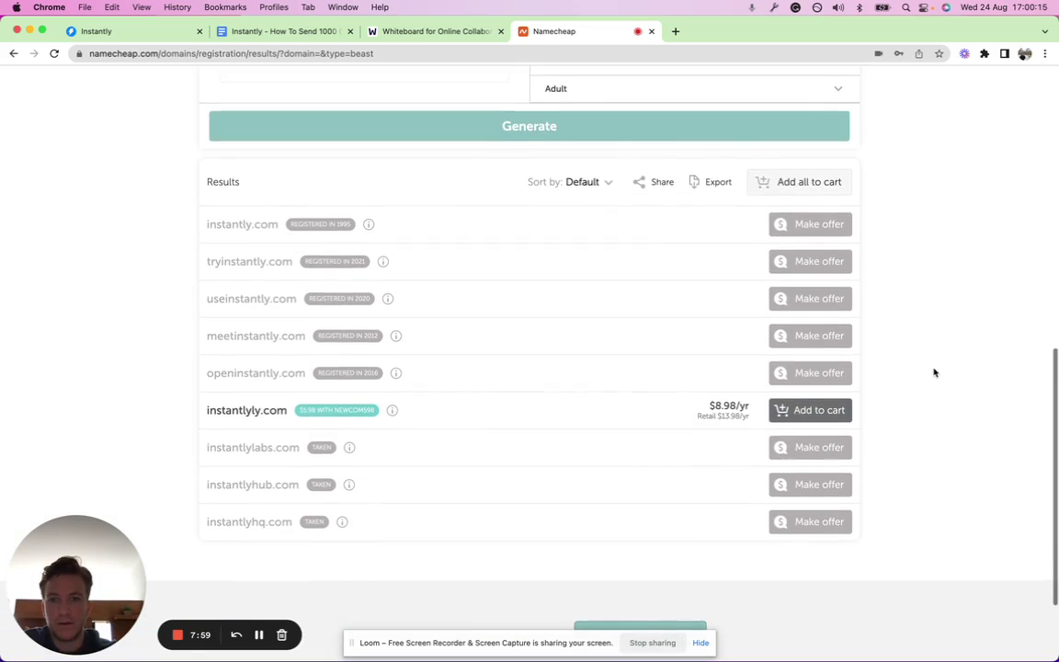
pyautogui.scroll(3, 934, 373)
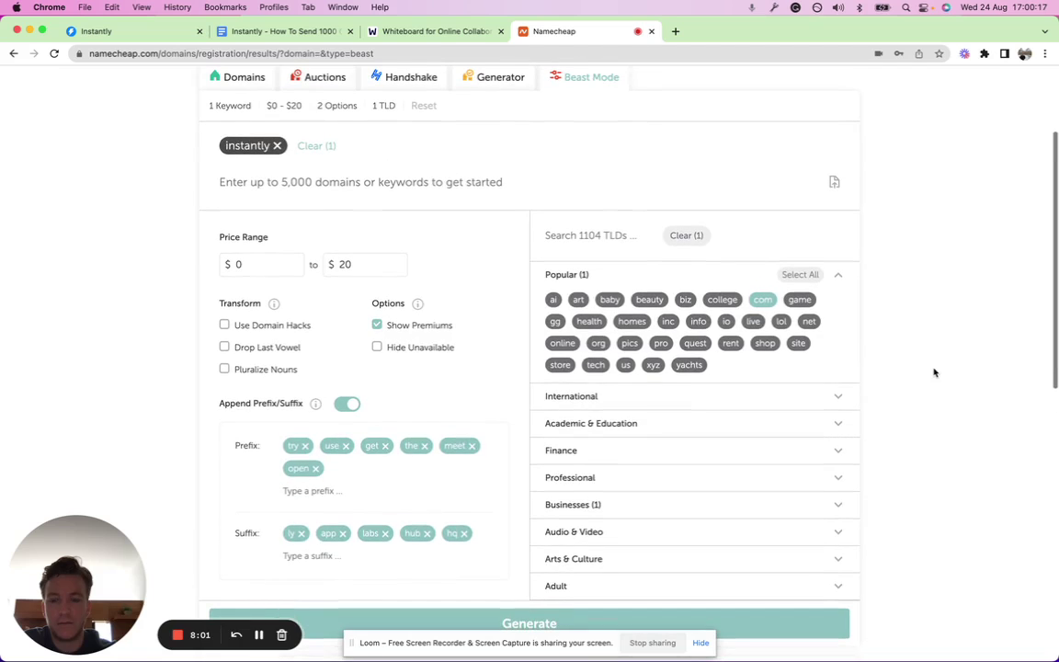
# - Re-add instantly as a keyword and add positivereplies as a second keyword
pyautogui.click(277, 146)
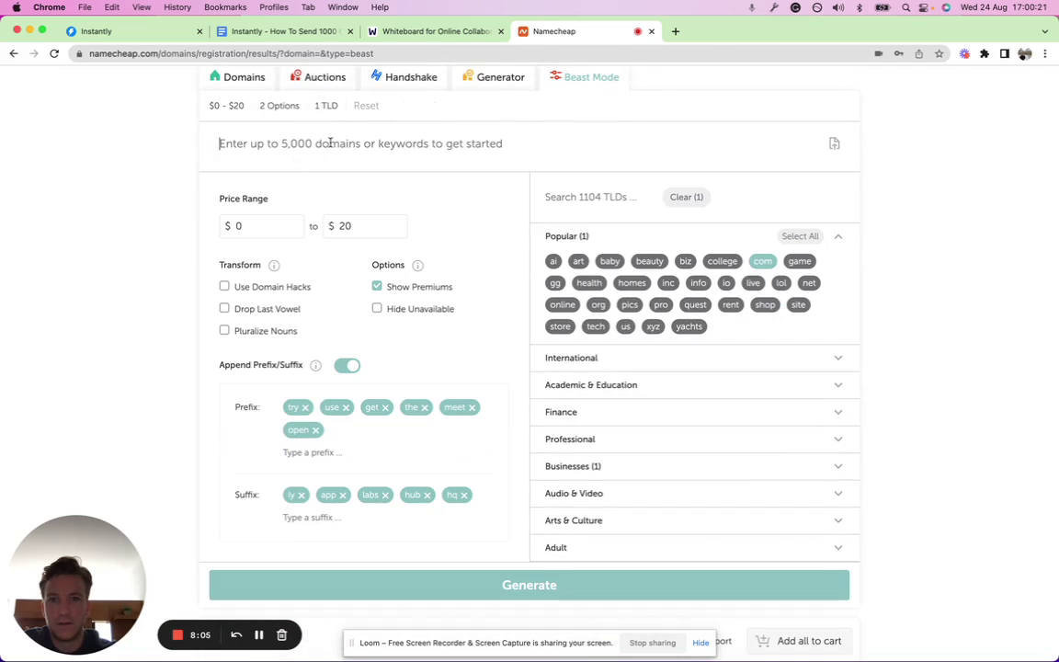
pyautogui.click(298, 136)
pyautogui.write('instantly')
pyautogui.press('Return')
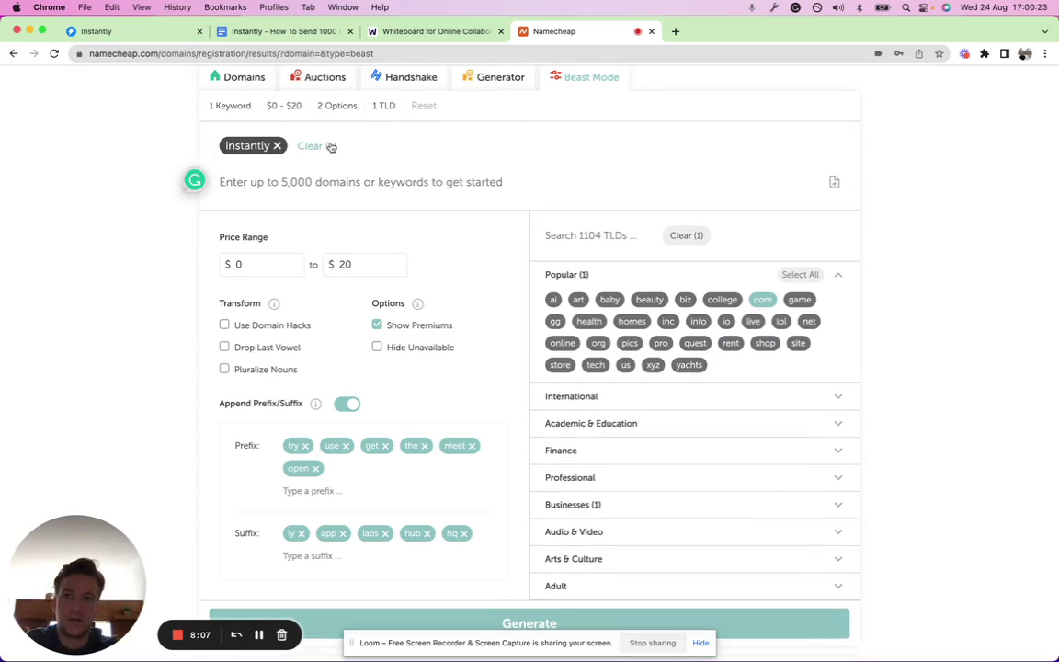
pyautogui.write('positivereplies')
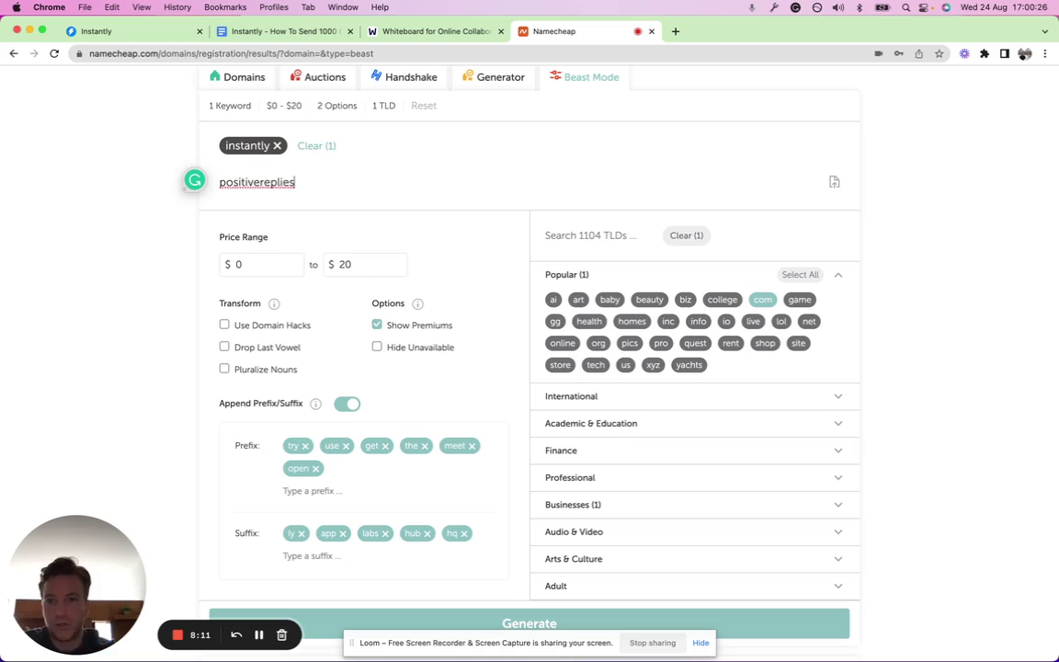
pyautogui.press('Return')
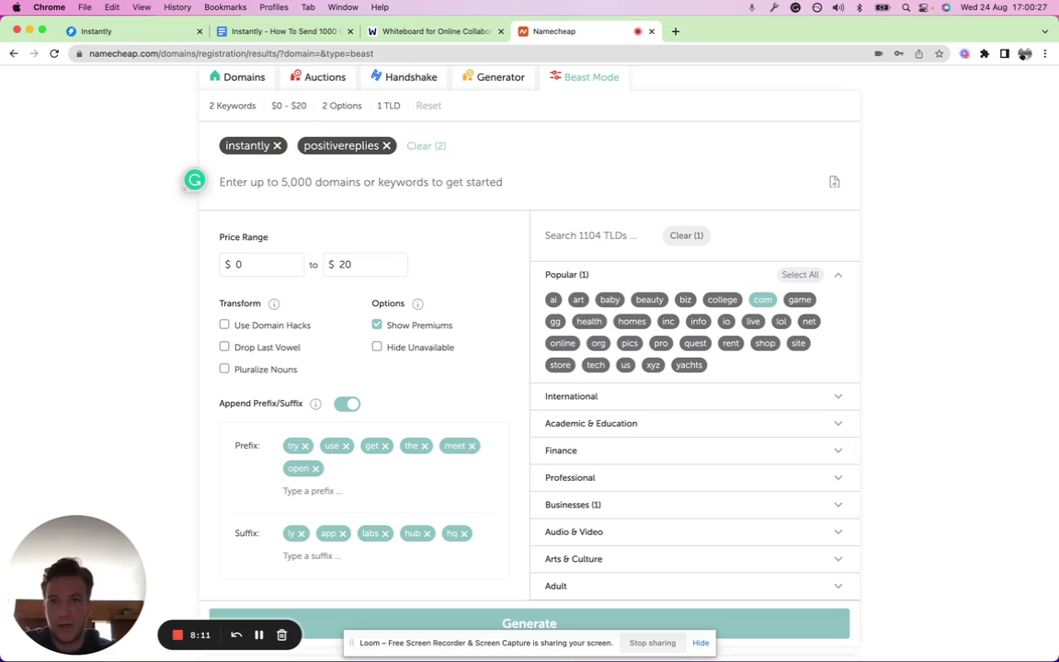
# - Add warmup as a third keyword, then remove the positivereplies and instantly keywords
pyautogui.write('warmup')
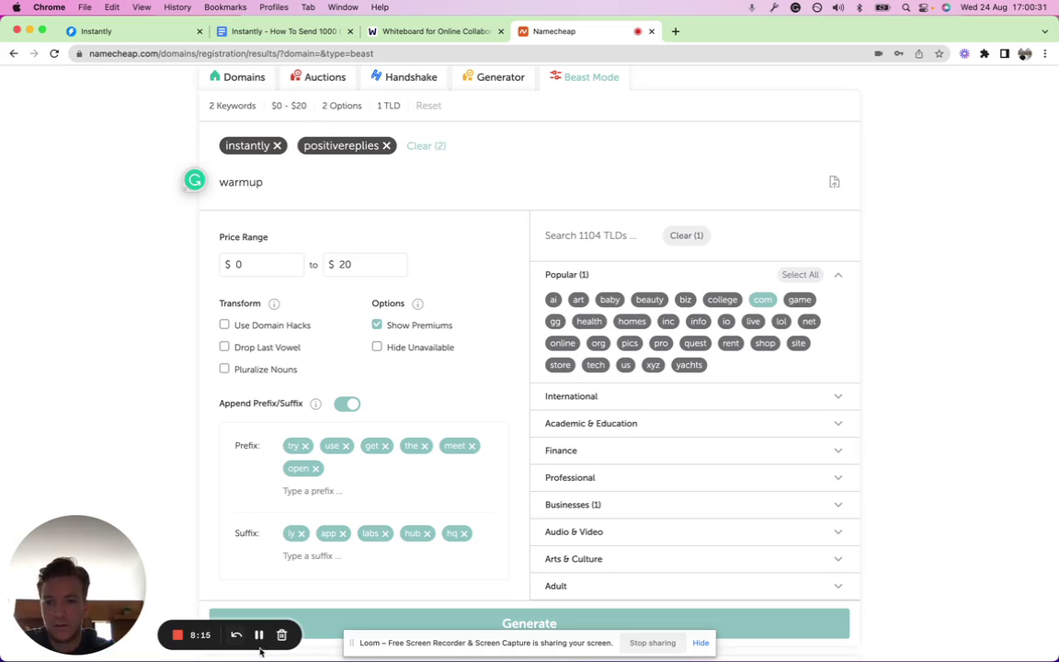
pyautogui.press('Return')
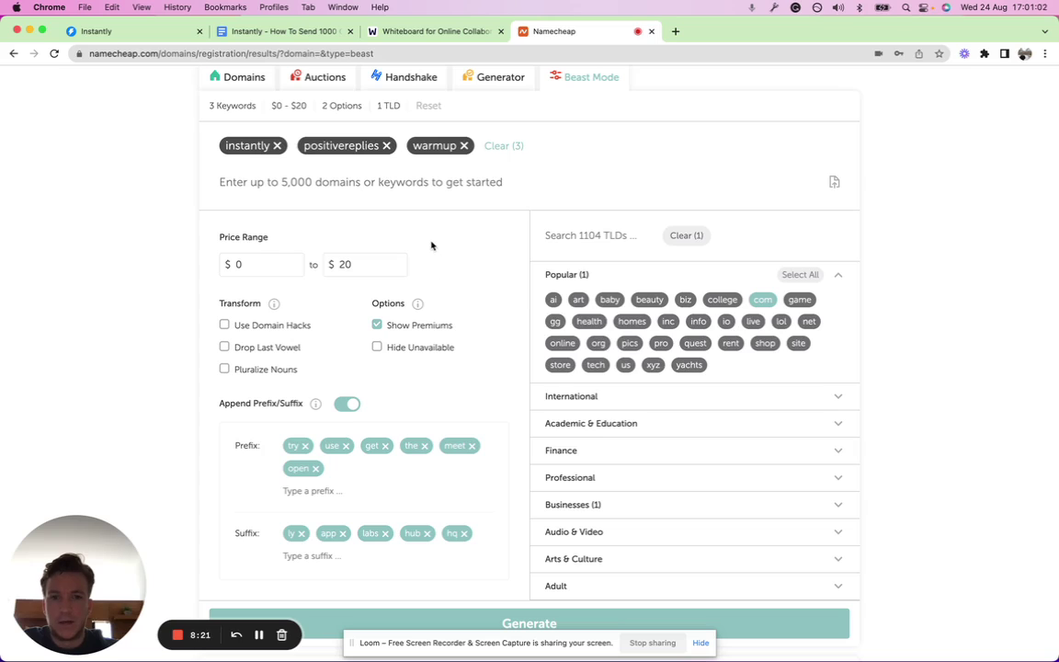
pyautogui.click(309, 145)
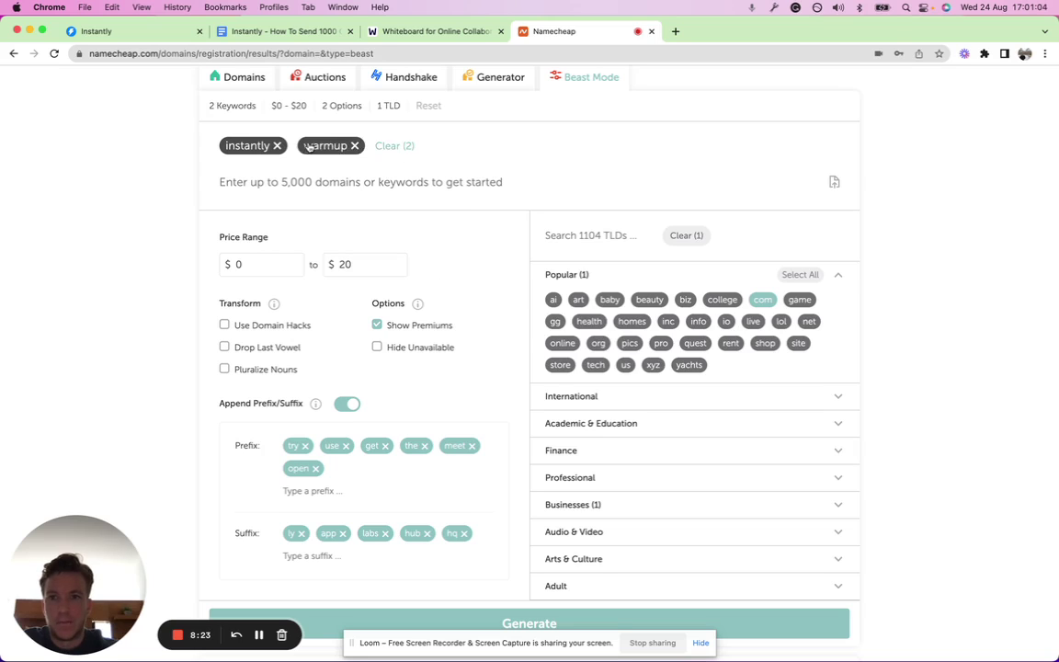
pyautogui.click(277, 146)
# - Replace the warmup keyword with shrimp as the only search keyword
pyautogui.click(276, 145)
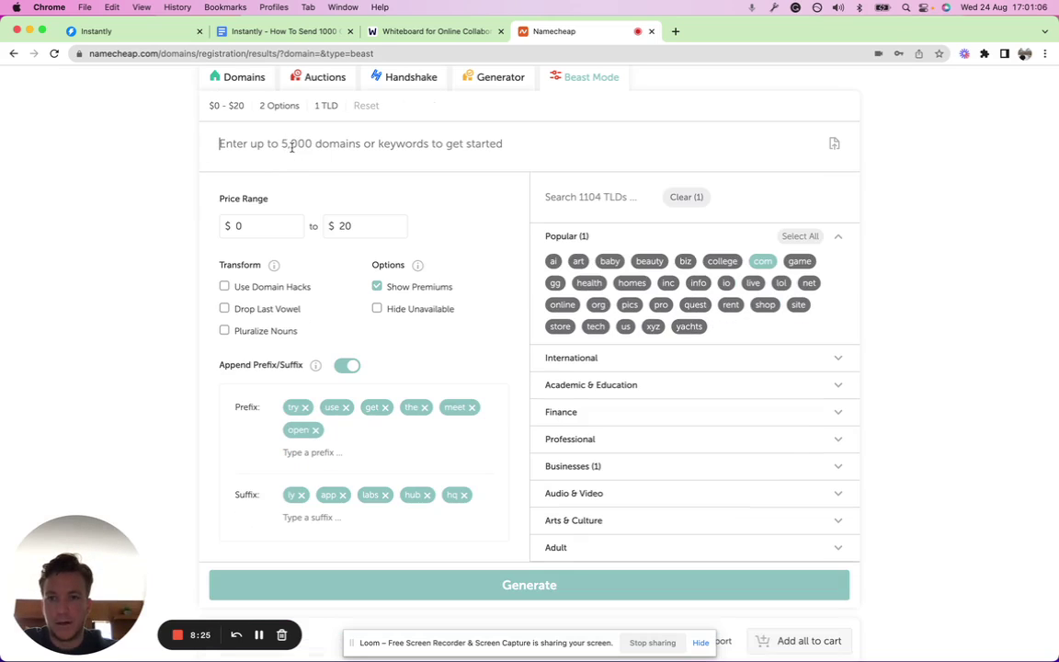
pyautogui.write('shrimp')
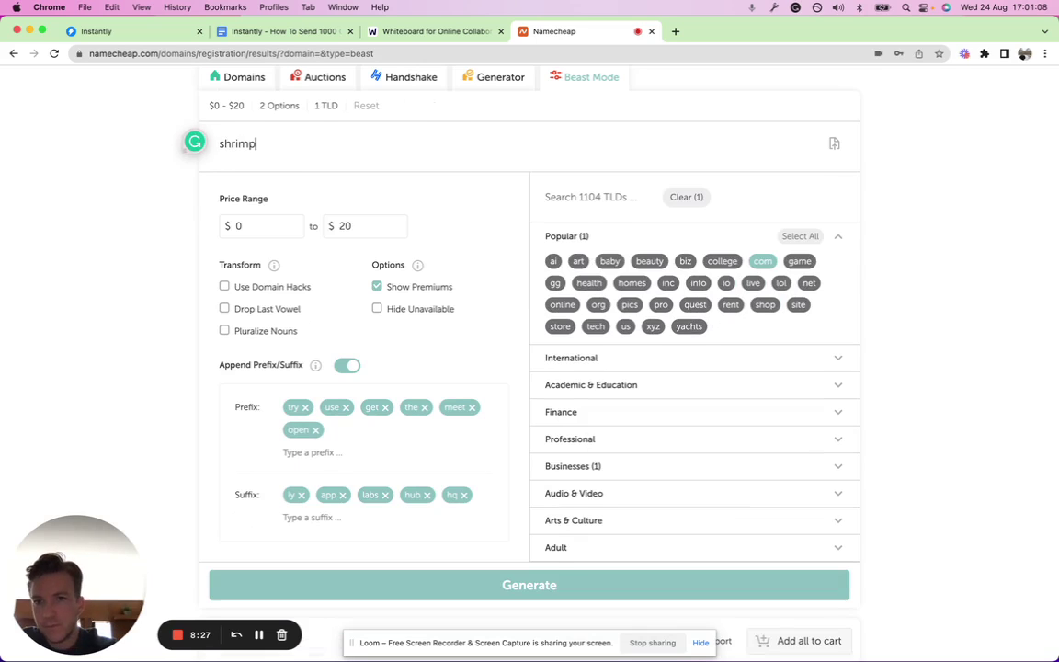
pyautogui.press('Return')
pyautogui.scroll(-1, 473, 230)
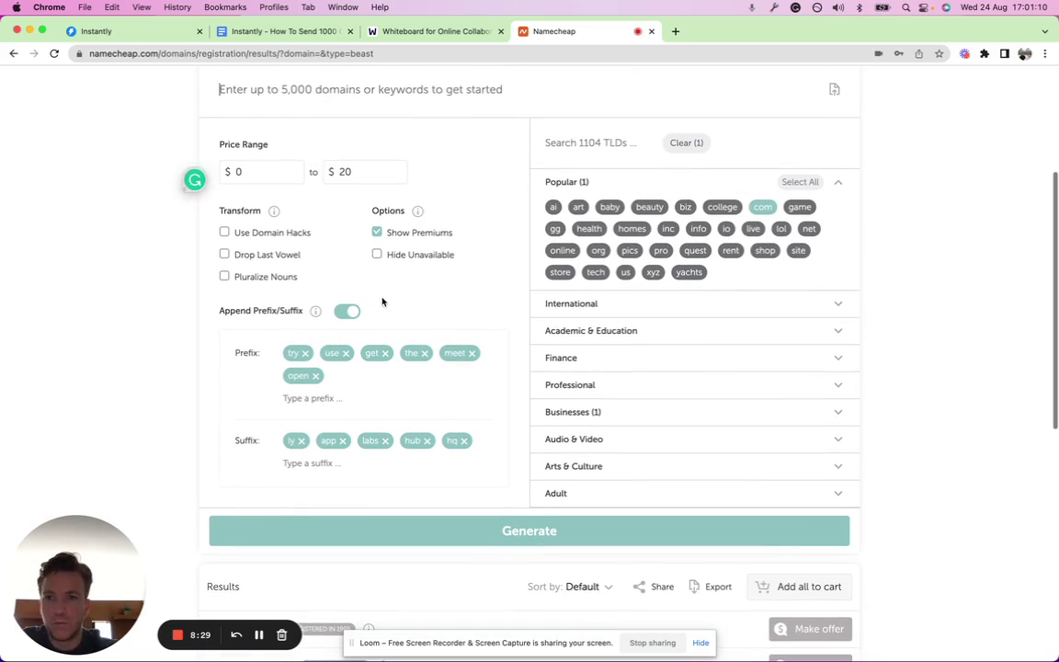
pyautogui.scroll(-1, 267, 444)
pyautogui.scroll(2, 266, 445)
pyautogui.scroll(1, 266, 447)
pyautogui.scroll(-2, 394, 296)
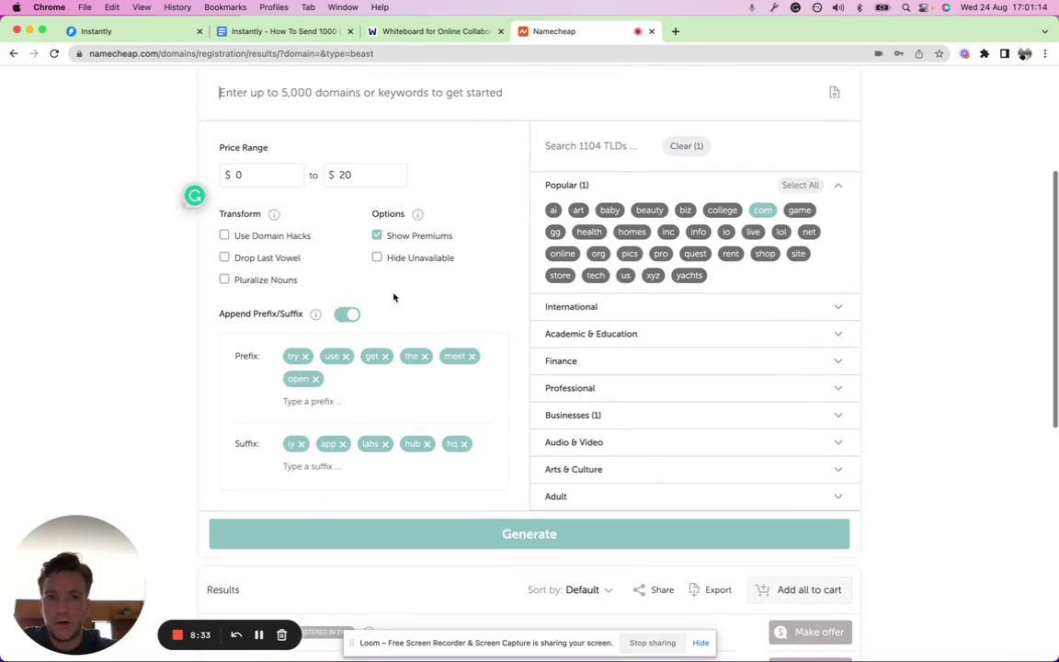
# - Generate shrimp results (tryshrimp.com available at $8.98/yr), then review the cold email guide and whiteboard domain plan
pyautogui.click(550, 534)
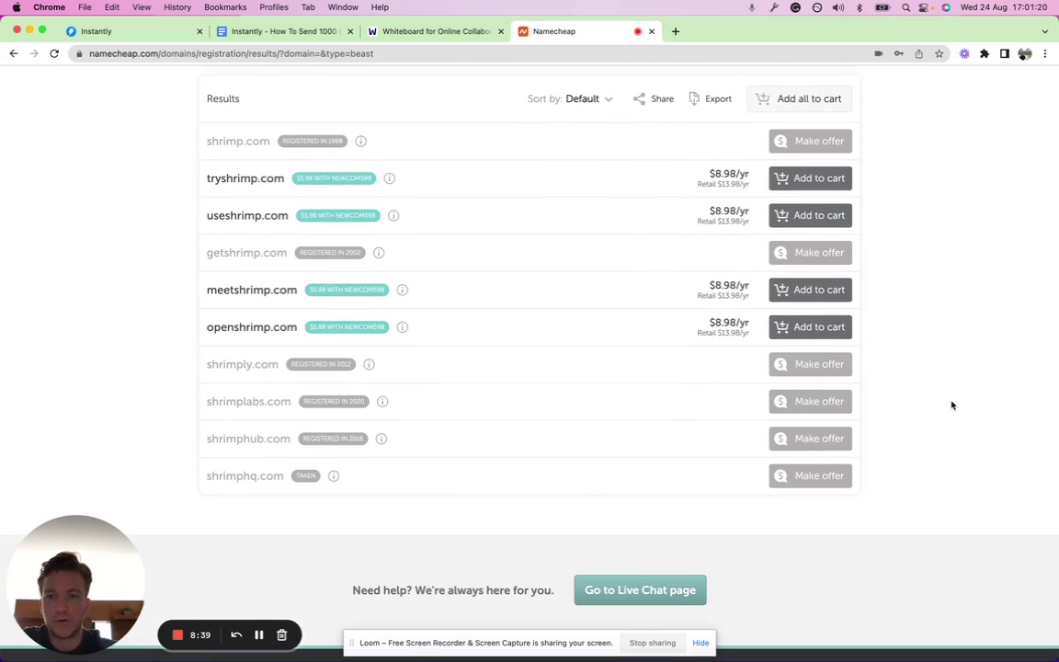
pyautogui.scroll(2, 952, 406)
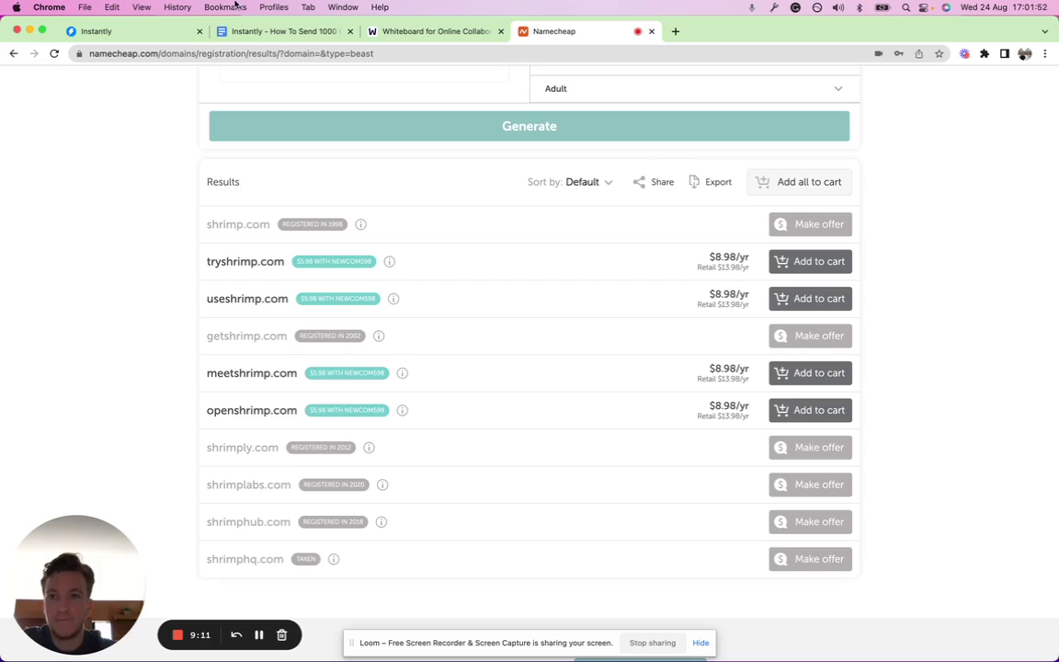
pyautogui.click(239, 31)
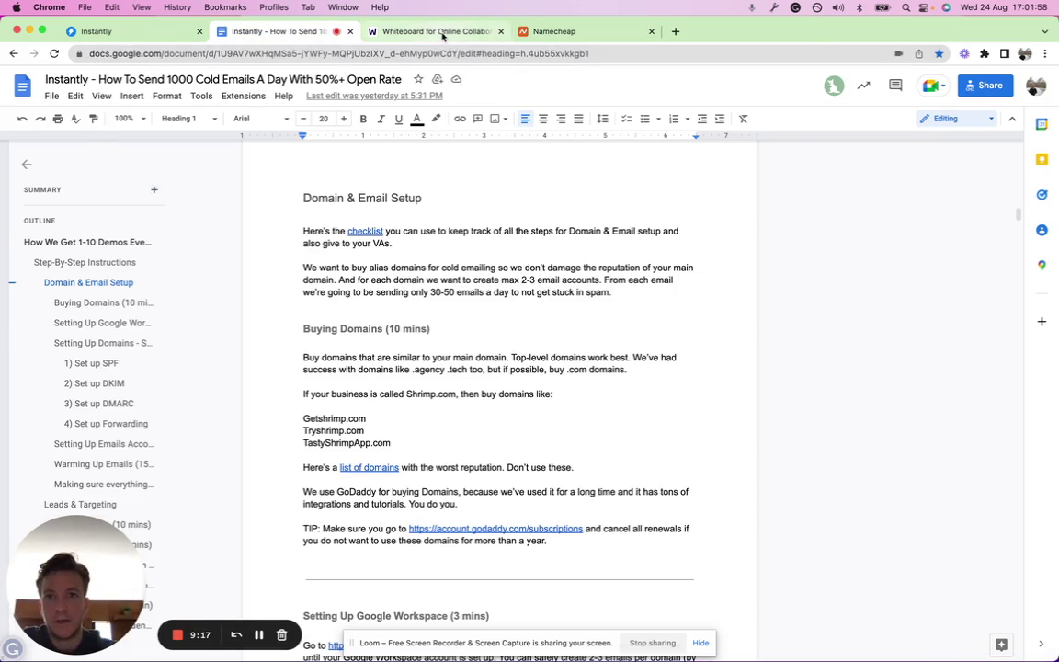
pyautogui.click(419, 32)
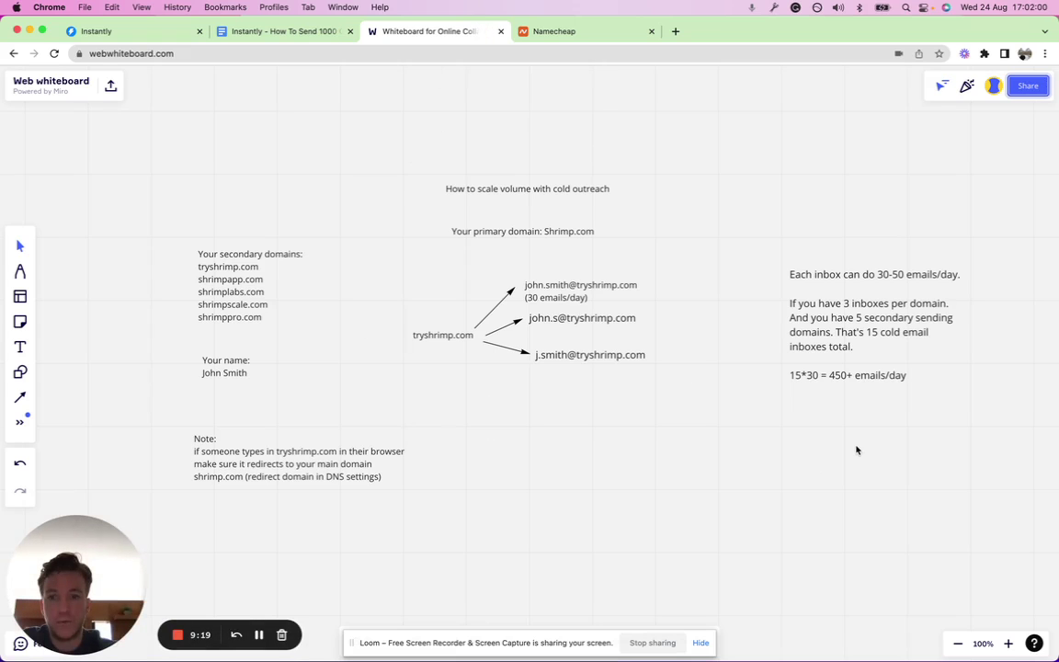
pyautogui.click(604, 35)
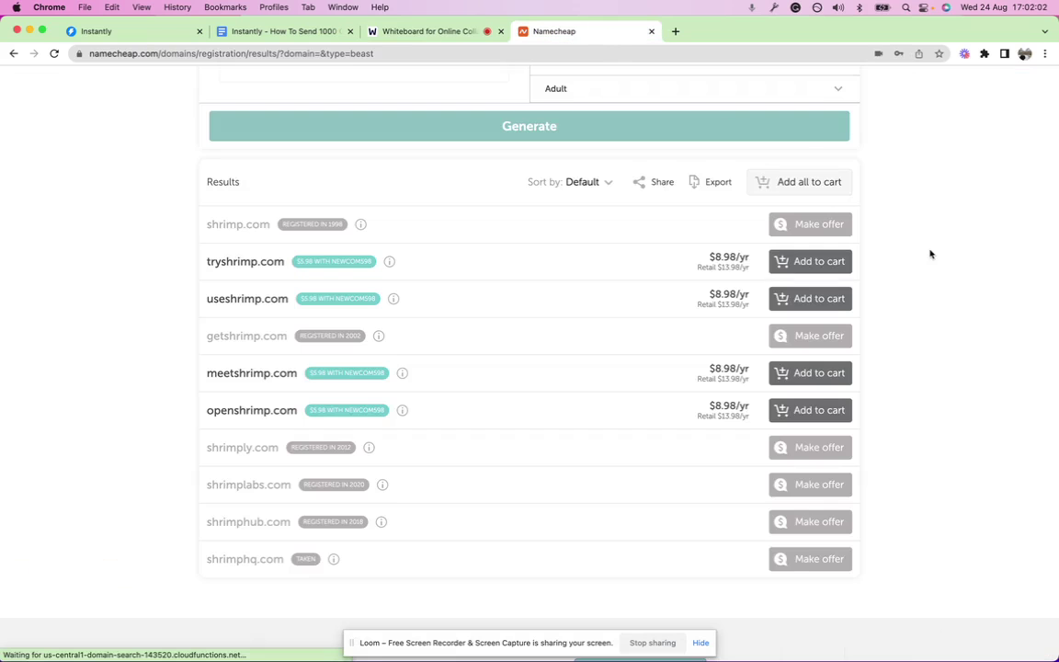
pyautogui.scroll(8, 936, 256)
pyautogui.scroll(3, 936, 256)
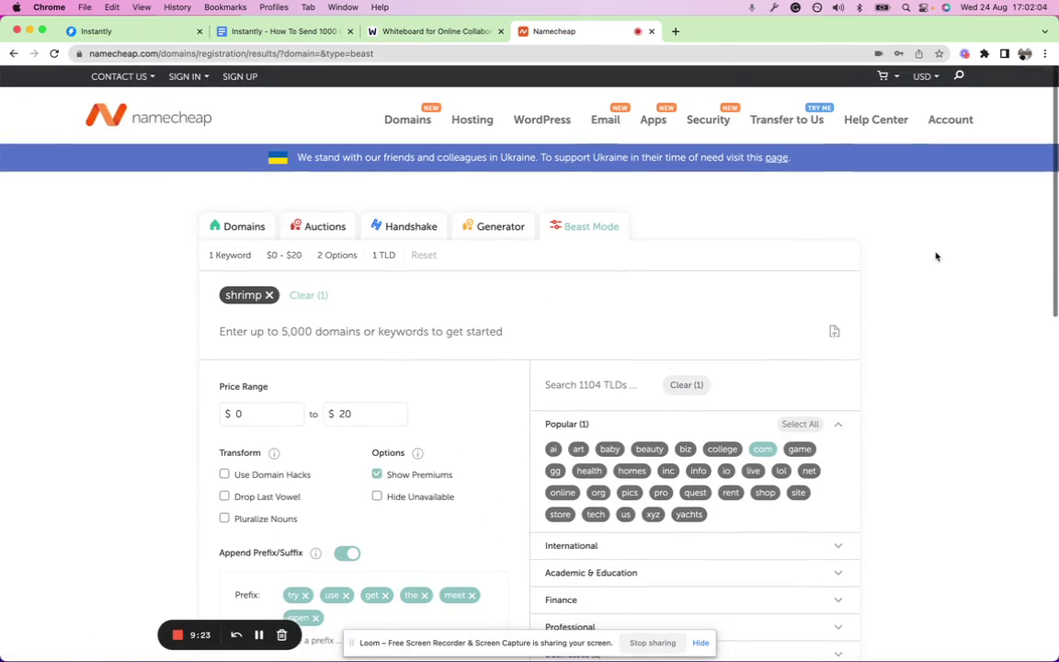